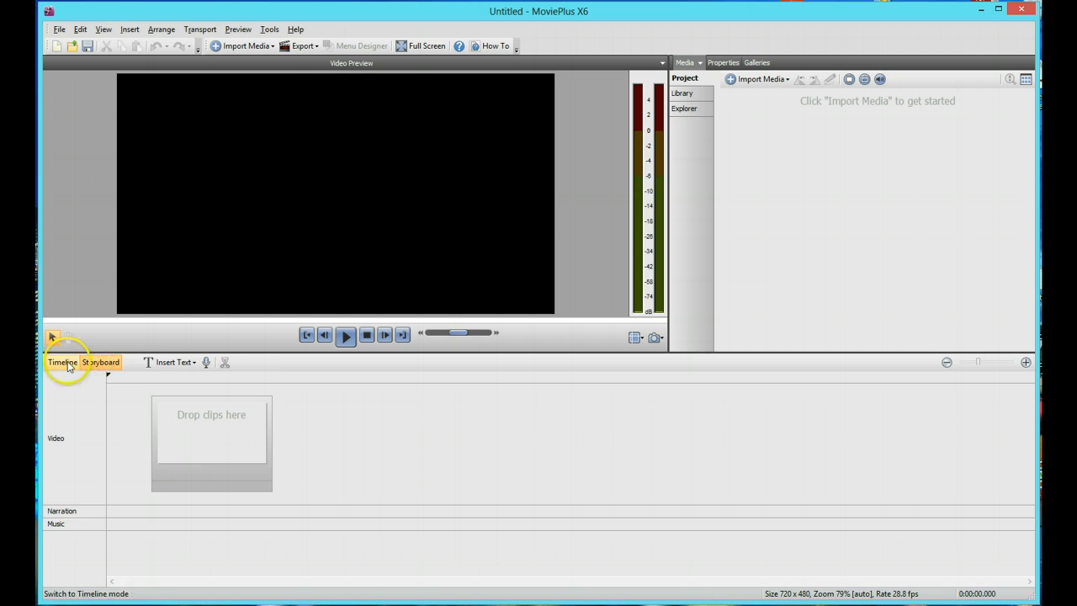
Switch the project to timeline mode and open the file browser for importing media from the computer
left_click(68, 363)
left_click(68, 365)
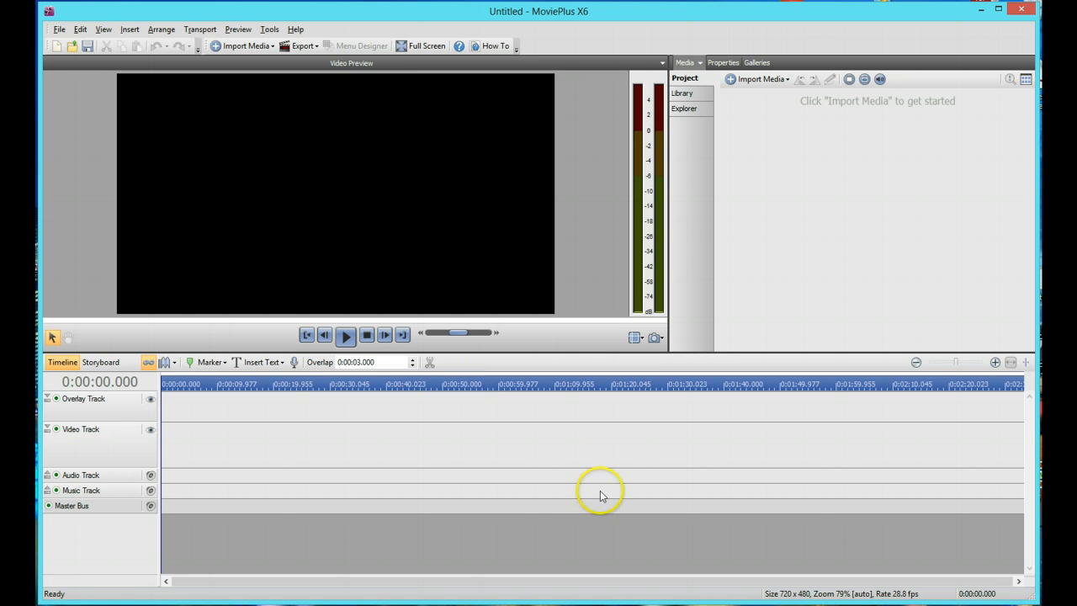
left_click(786, 80)
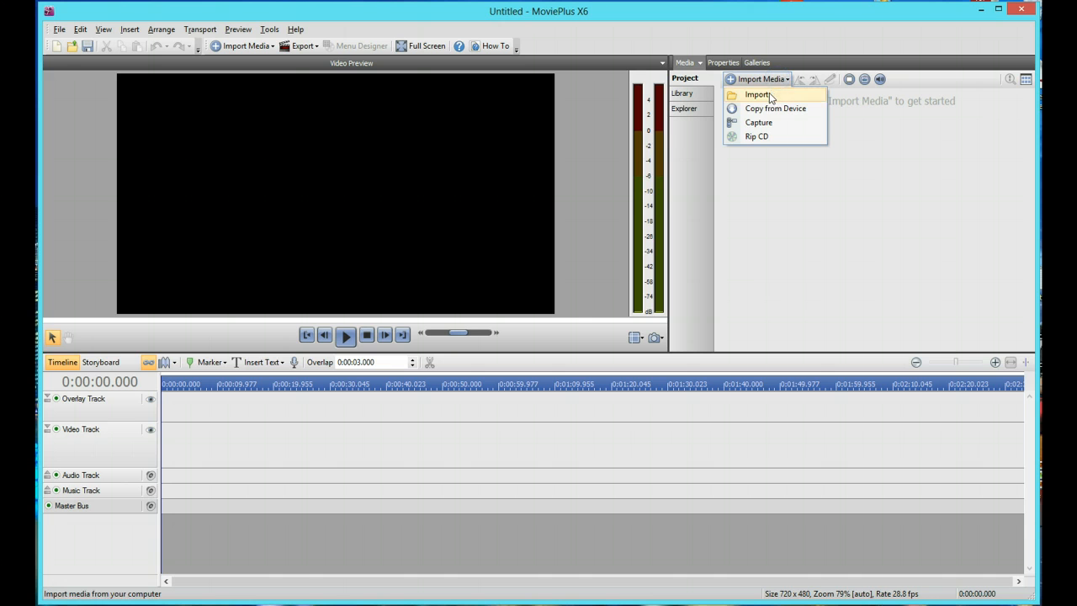
left_click(774, 114)
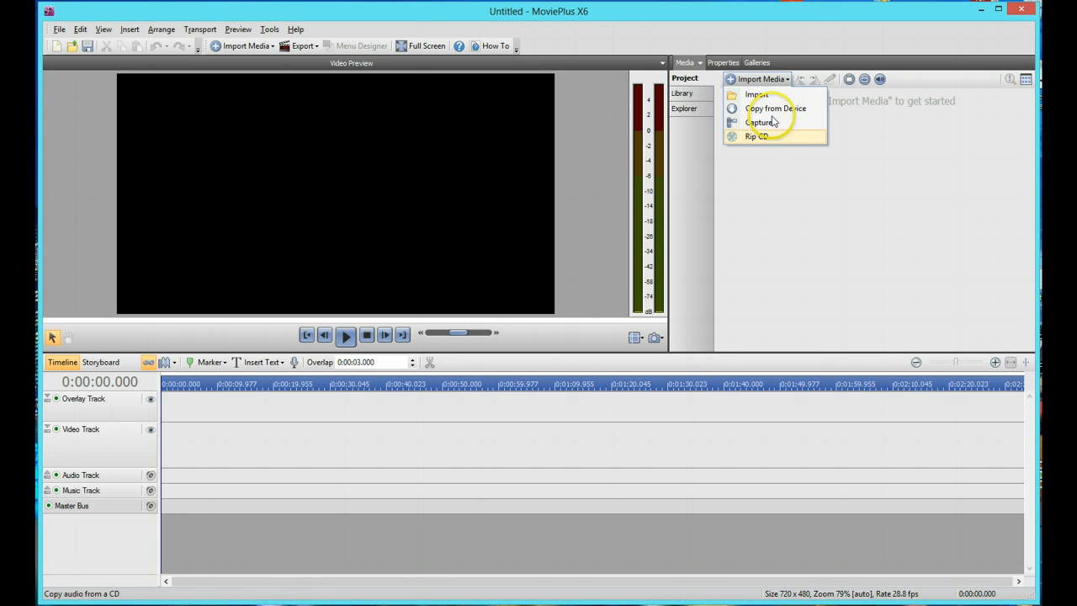
left_click(774, 97)
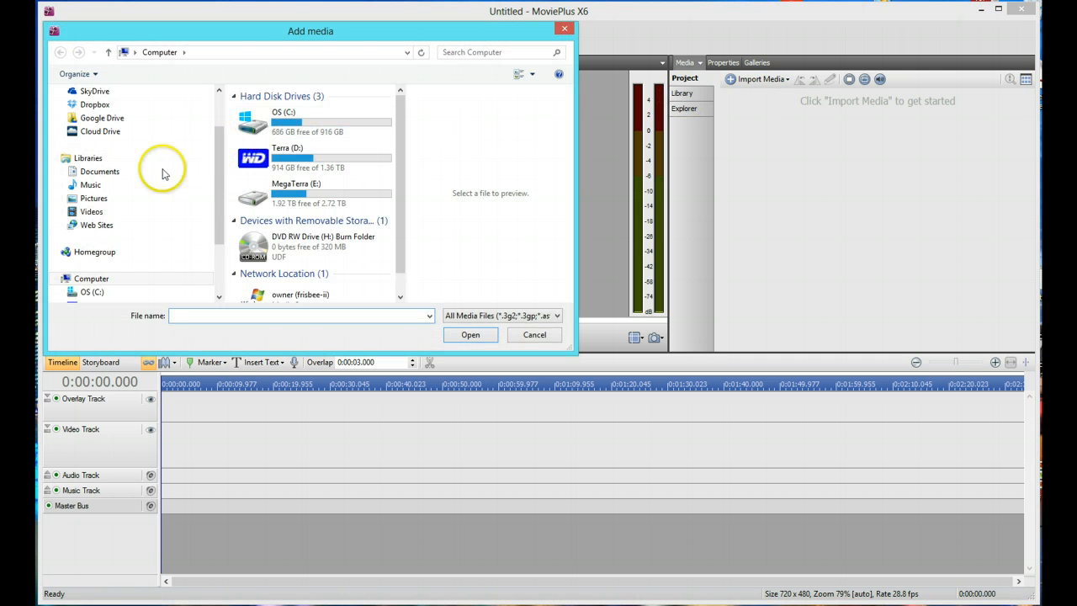
Import VID00247.mp4, VID00249.mp4 and VID00253.mp4 from the MC County Fair folder under Videos, Misc and Experimental on the MegaTerra (E:) drive
left_click_drag(219, 185, 210, 236)
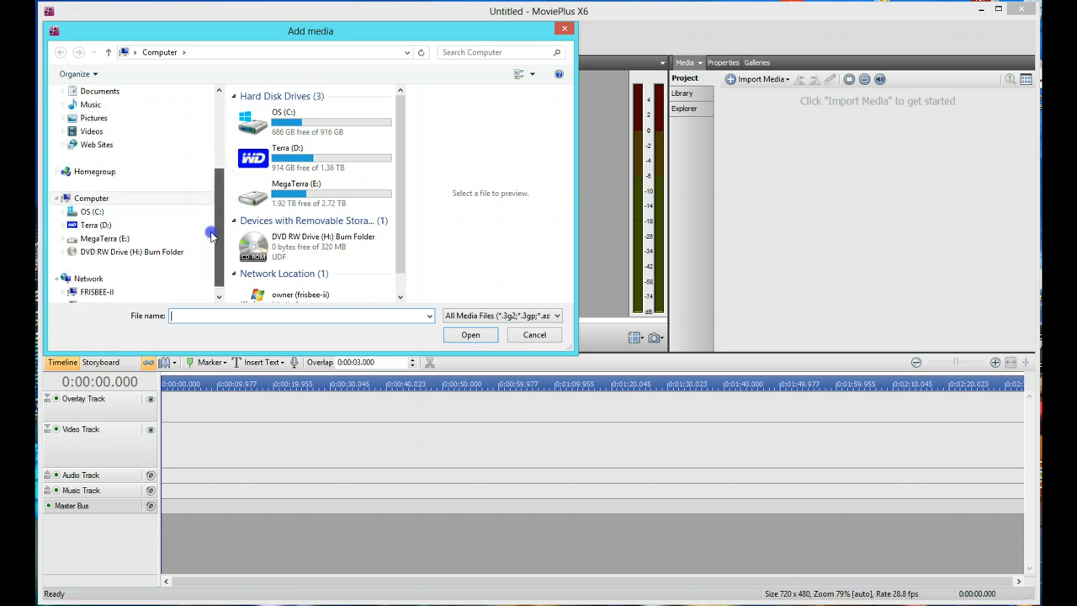
left_click(64, 265)
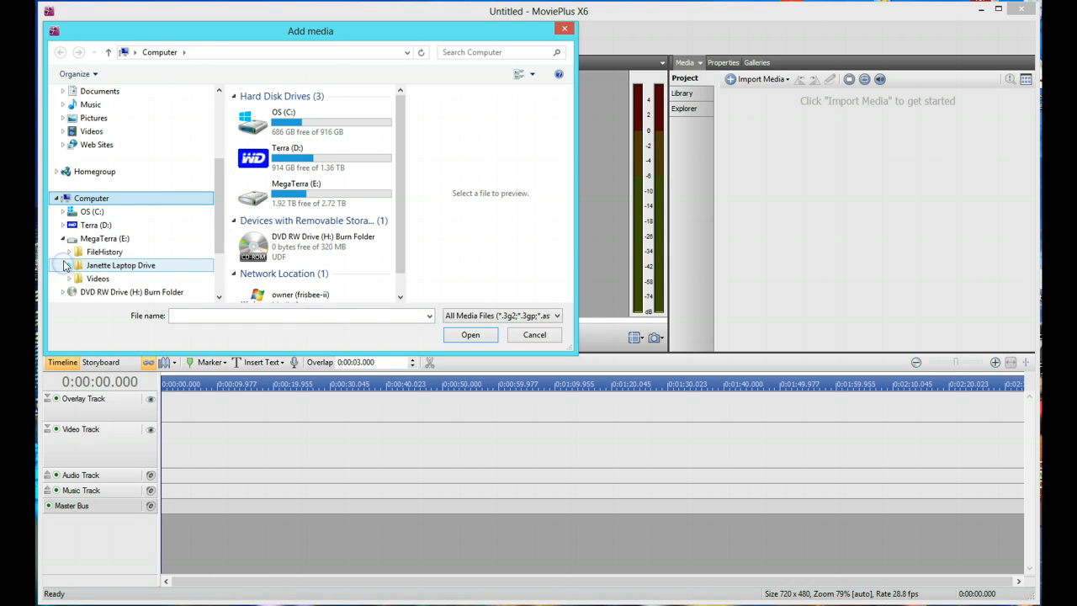
left_click(67, 277)
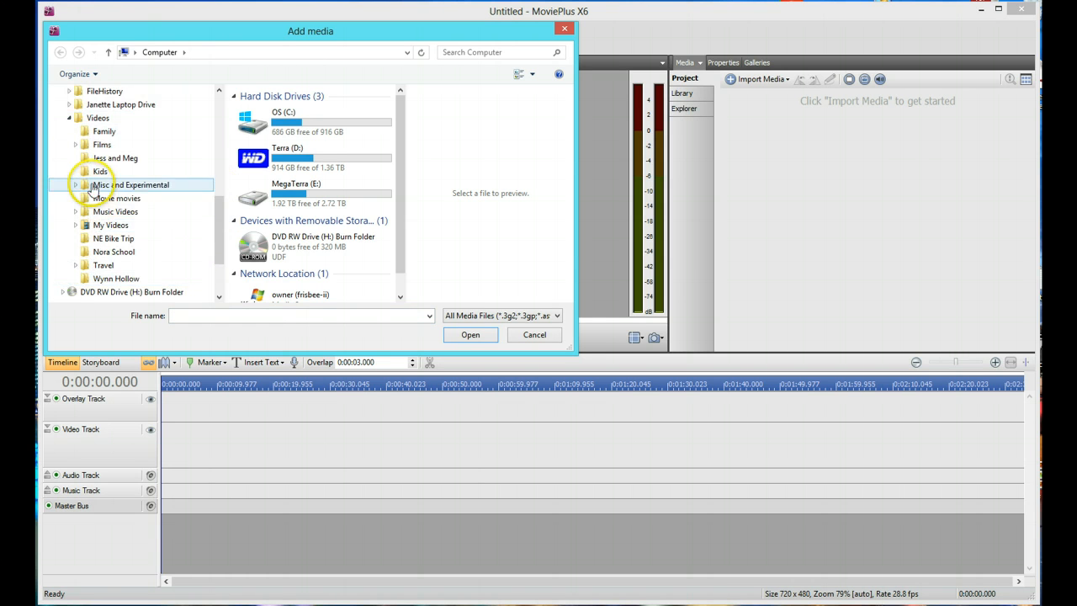
left_click(86, 185)
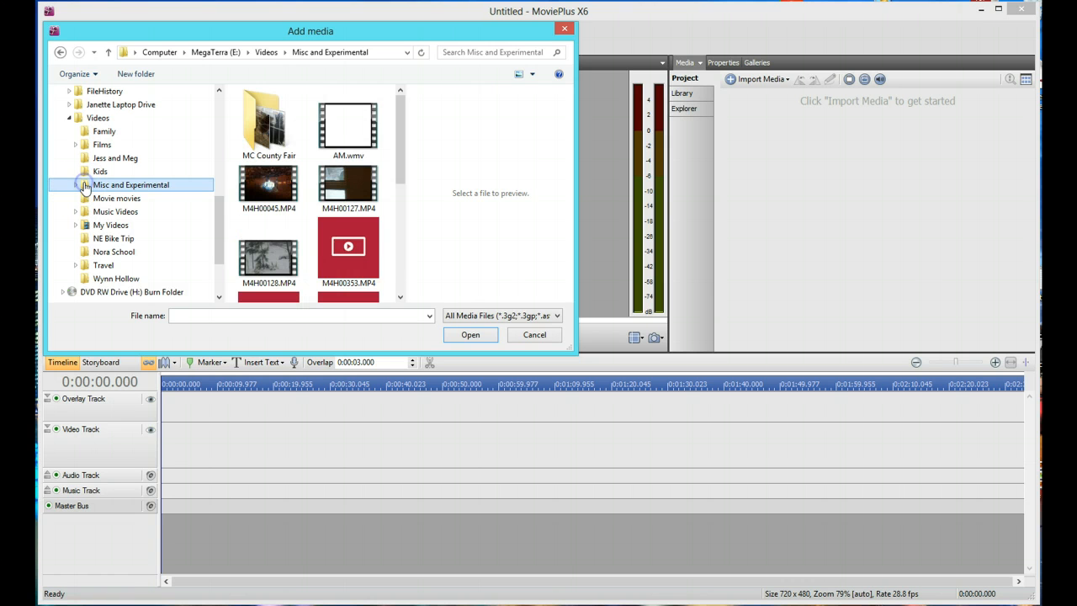
double_click(257, 126)
left_click(257, 133)
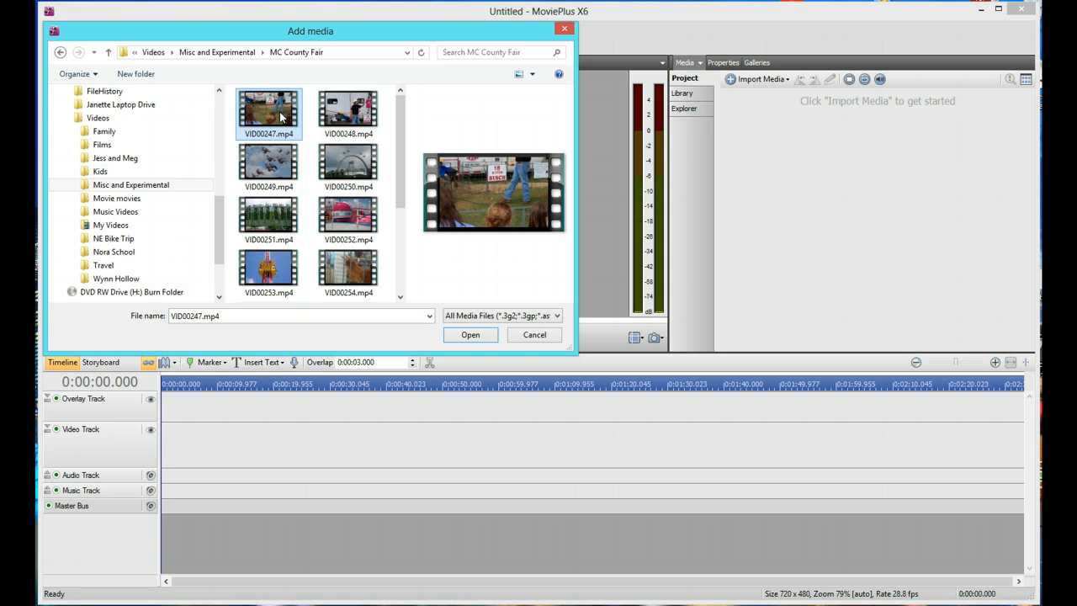
left_click(281, 163, "ctrl")
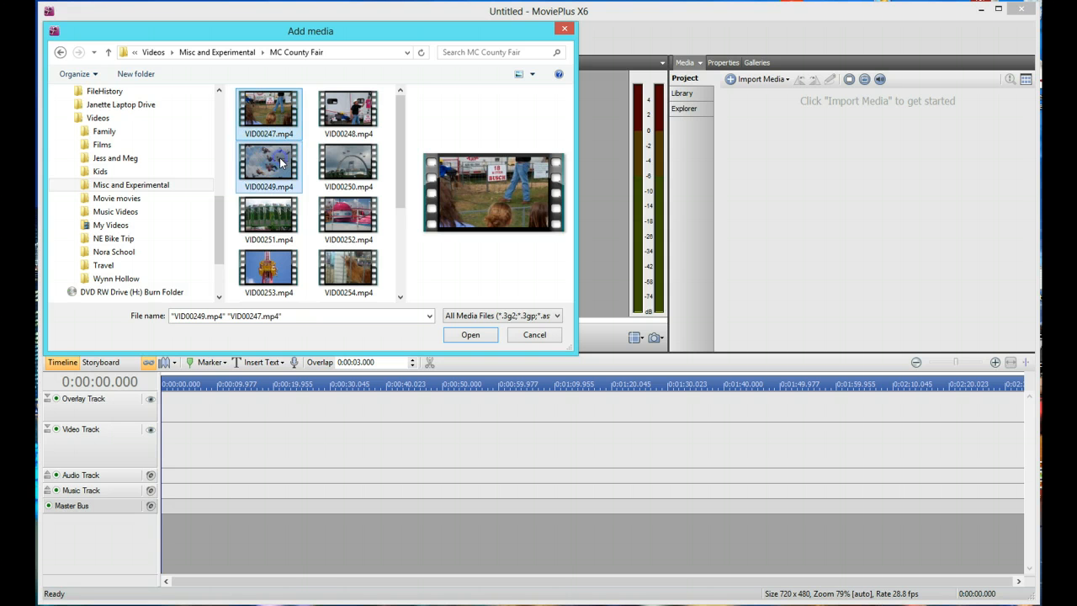
left_click(263, 256, "ctrl")
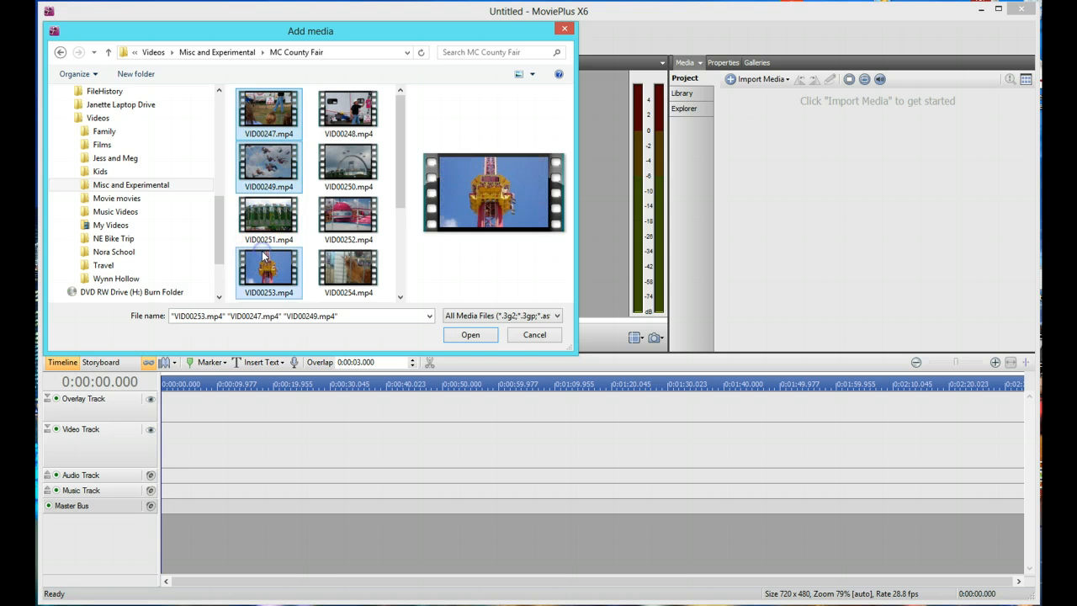
left_click(469, 335)
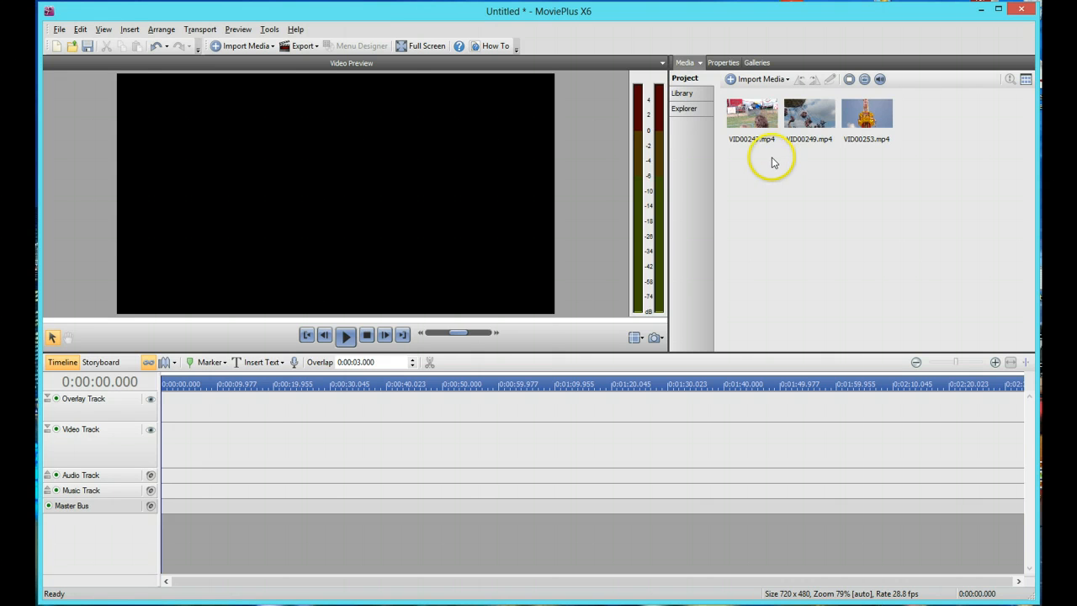
Trim the imported clip VID00249.mp4 to the section from about 0:00:07/41 to 0:00:17/00, previewing it to find the start point
mouse_move(812, 123)
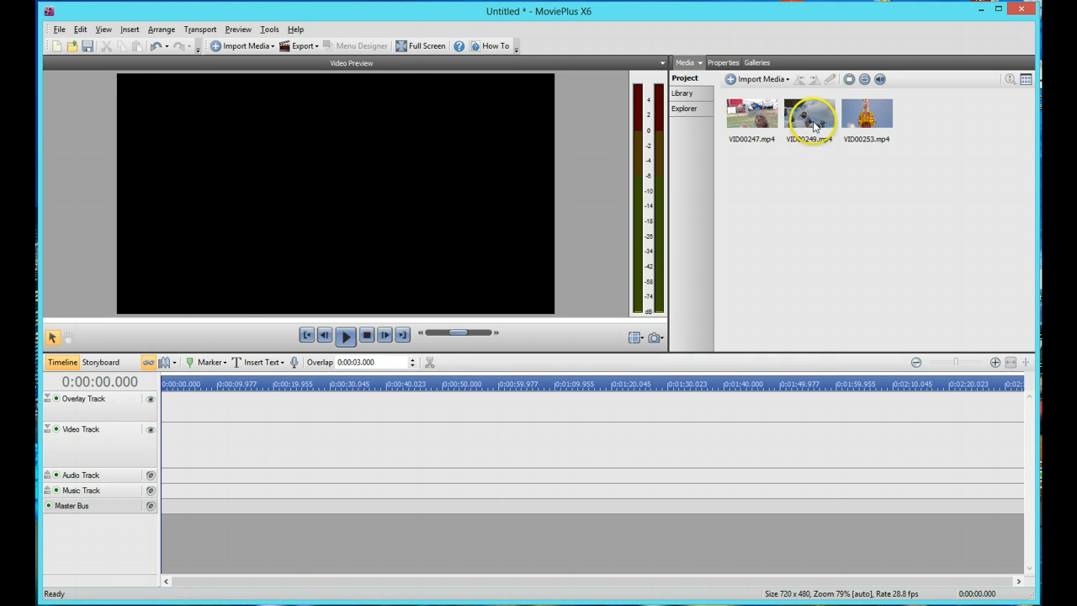
double_click(812, 126)
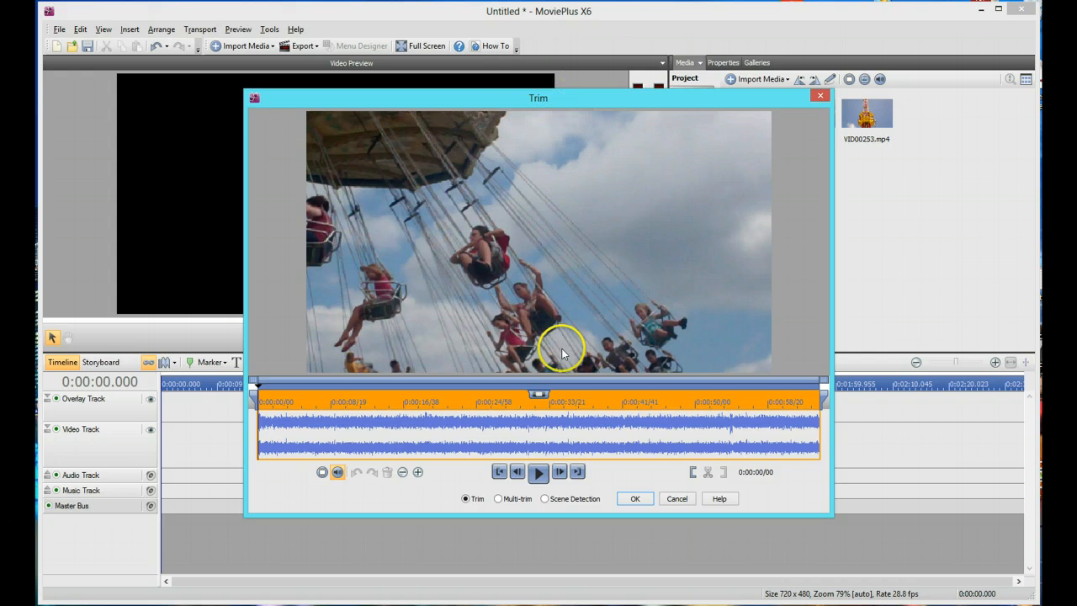
left_click_drag(630, 105, 546, 51)
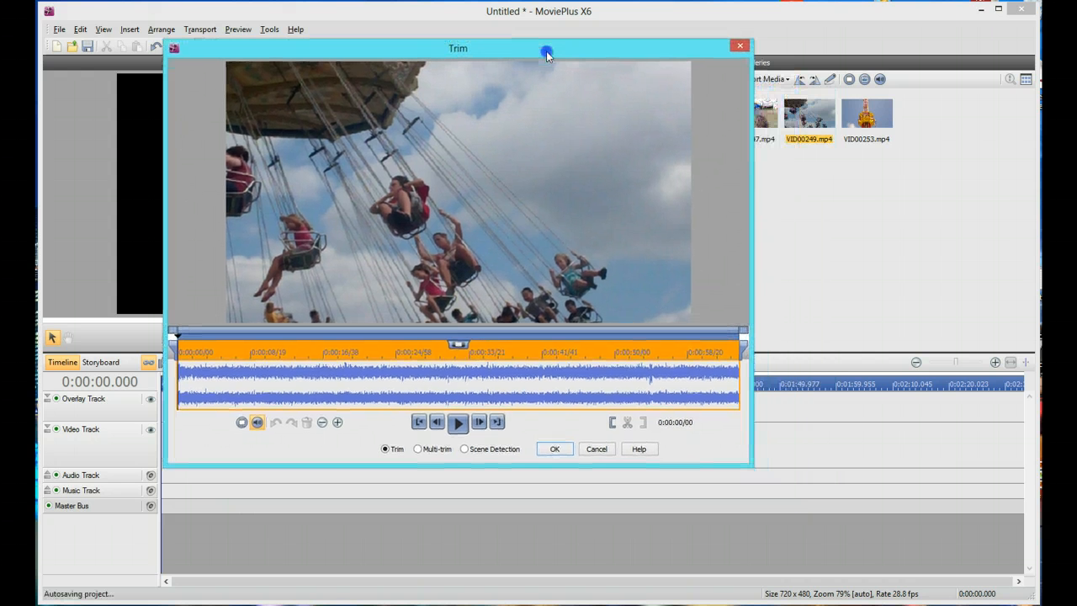
left_click(458, 423)
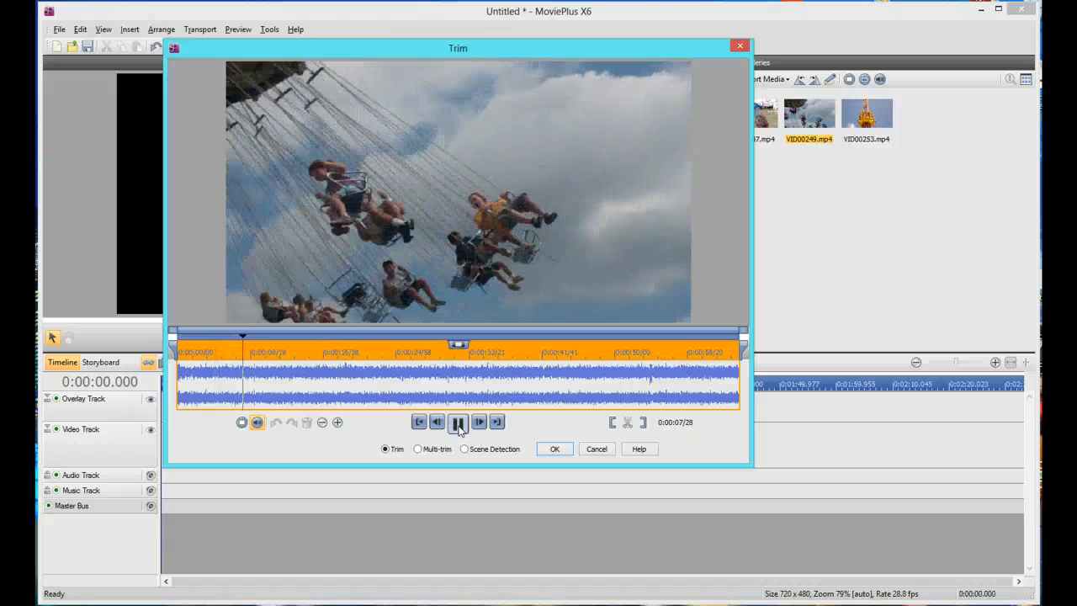
left_click(459, 423)
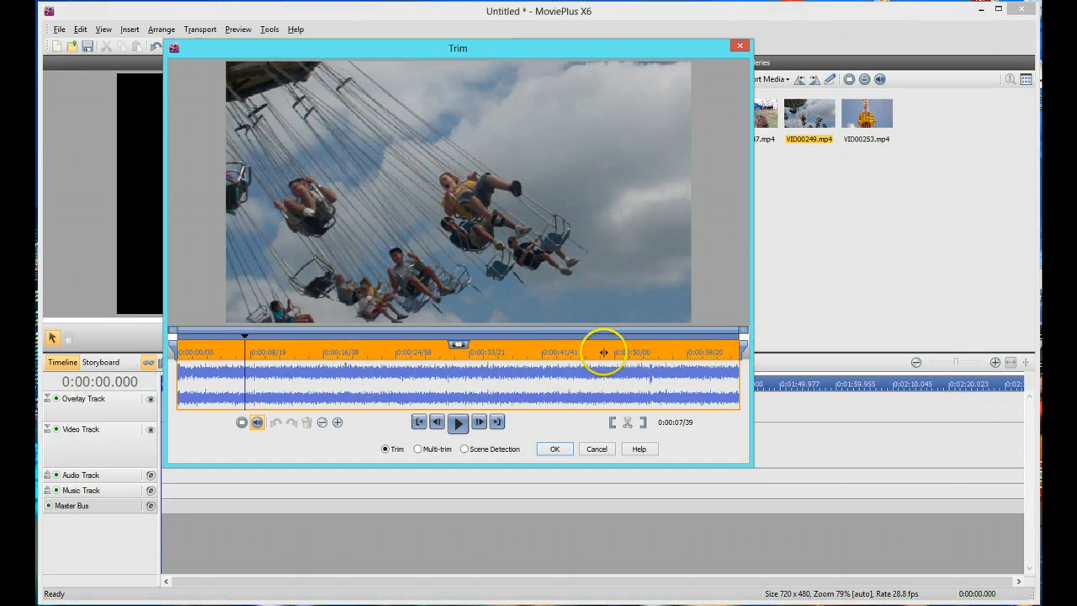
left_click_drag(174, 351, 241, 351)
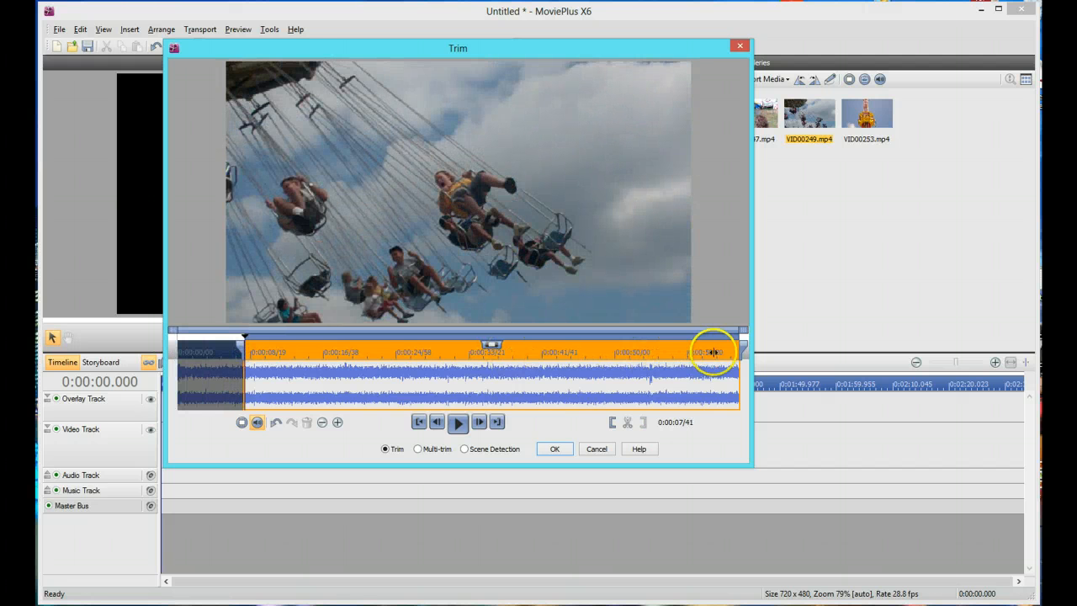
left_click_drag(742, 346, 329, 340)
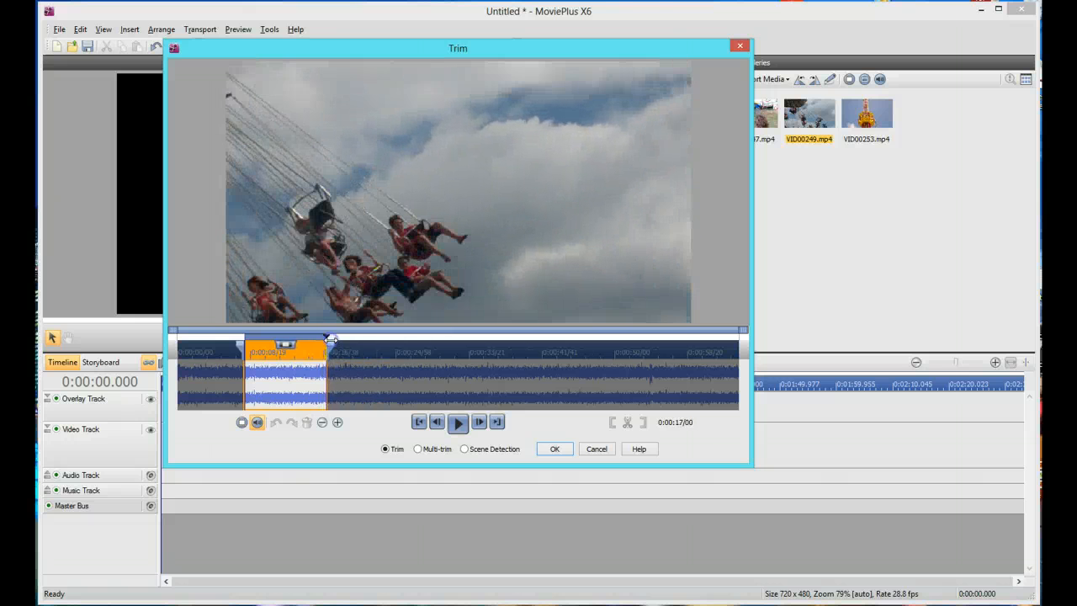
left_click(552, 450)
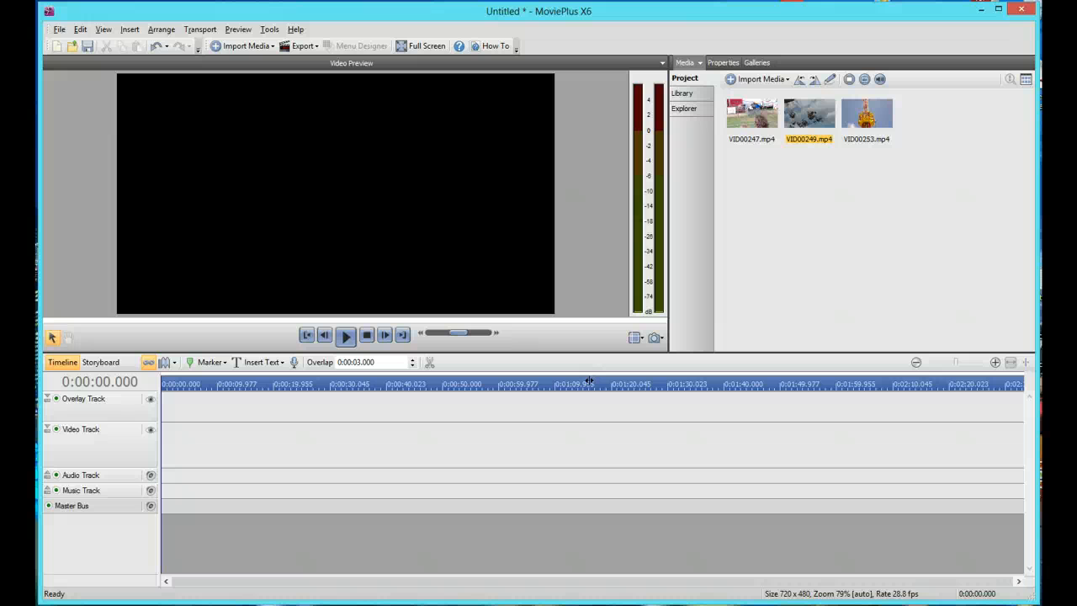
Place VID00249.mp4 at the start of the video track, preview it, and add VID00253.mp4 directly behind it
left_click_drag(821, 115, 155, 436)
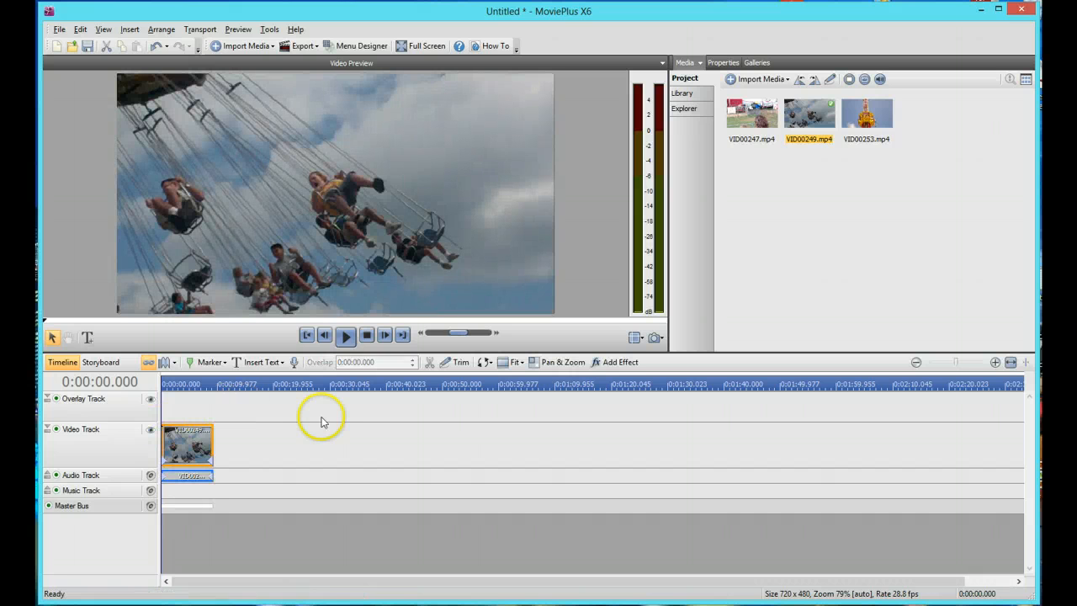
left_click(344, 340)
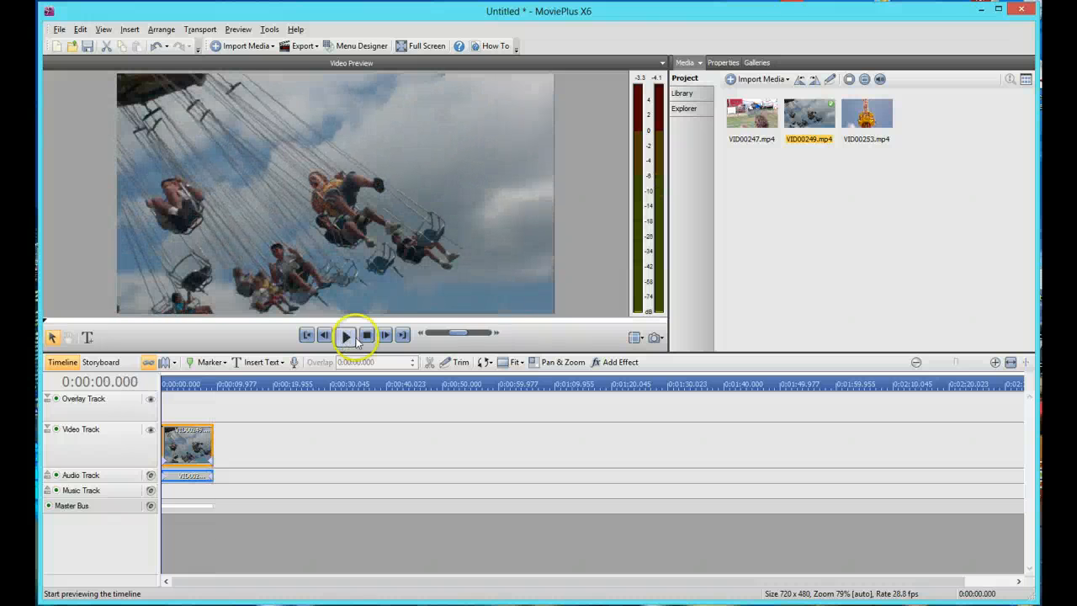
left_click(875, 126)
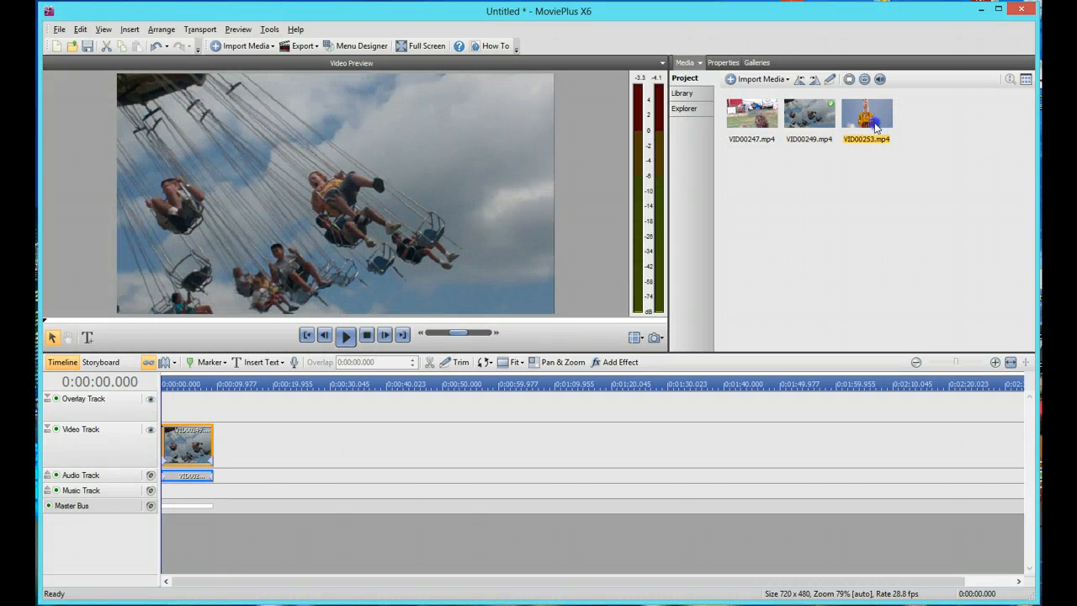
left_click_drag(875, 126, 215, 461)
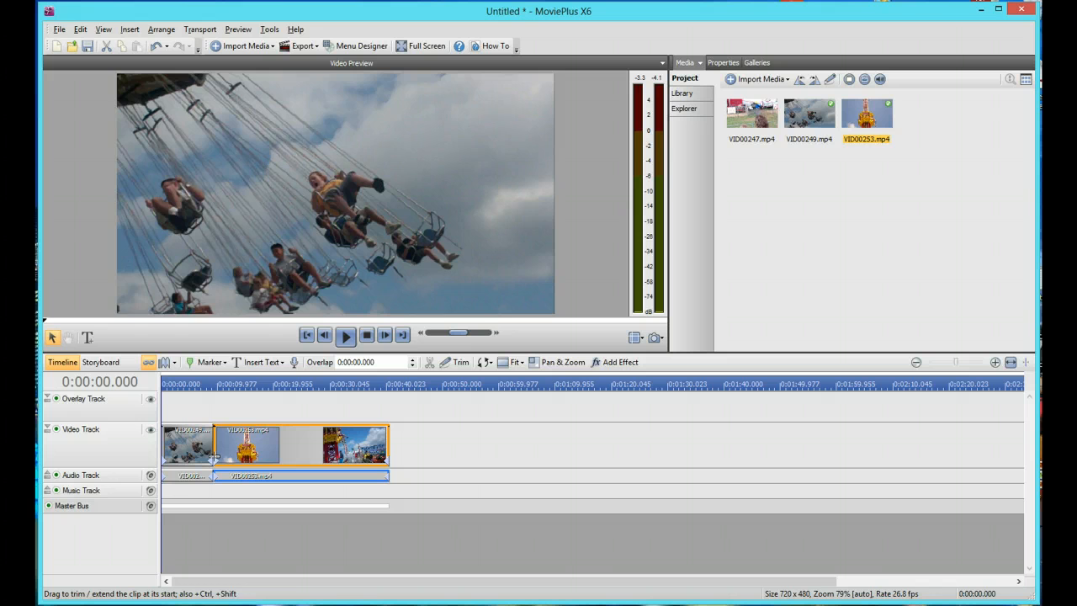
Trim about 20 s off the start of VID00253.mp4 on the timeline and shorten its end to about 14 s, previewing between the cuts
left_click_drag(214, 457, 240, 450)
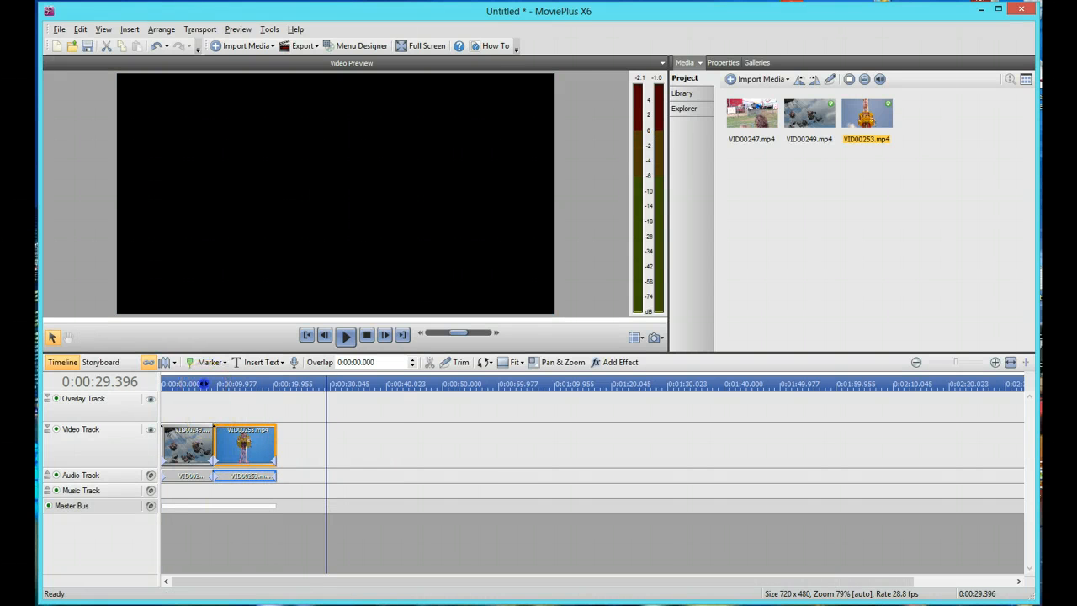
left_click(204, 383)
left_click(345, 336)
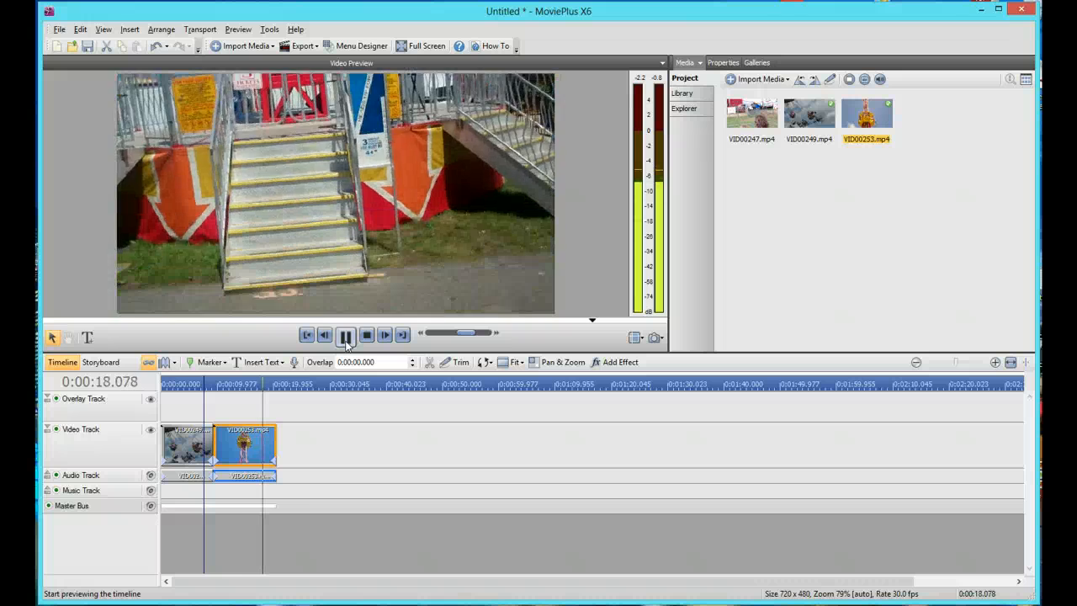
left_click(346, 337)
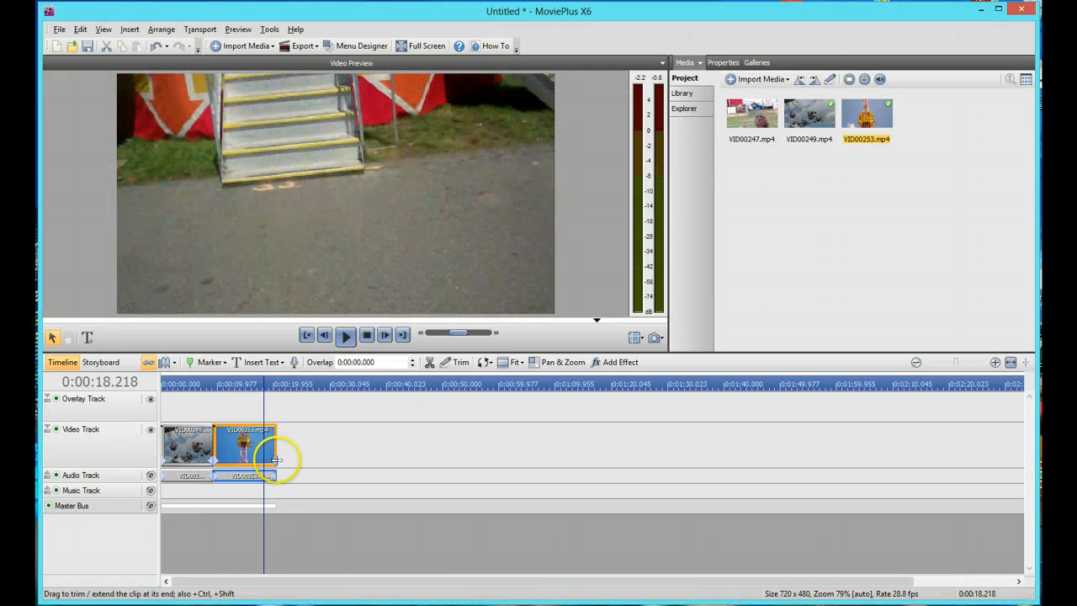
left_click_drag(276, 460, 225, 451)
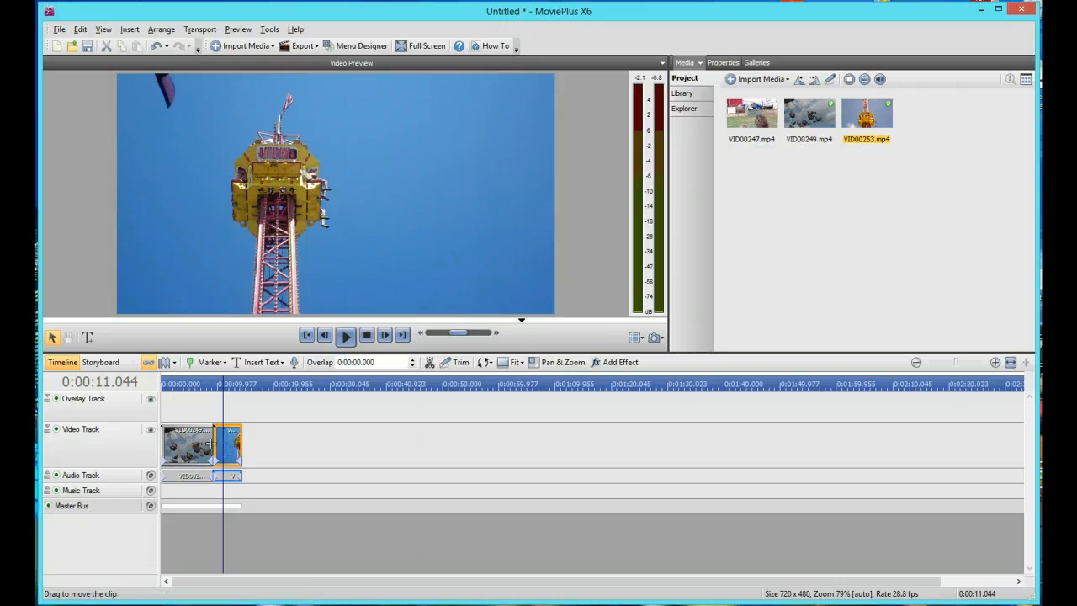
Preview the cut, trim about 2 s more off the start of VID00253.mp4, and add VID00247.mp4 directly behind it on the video track
left_click(213, 387)
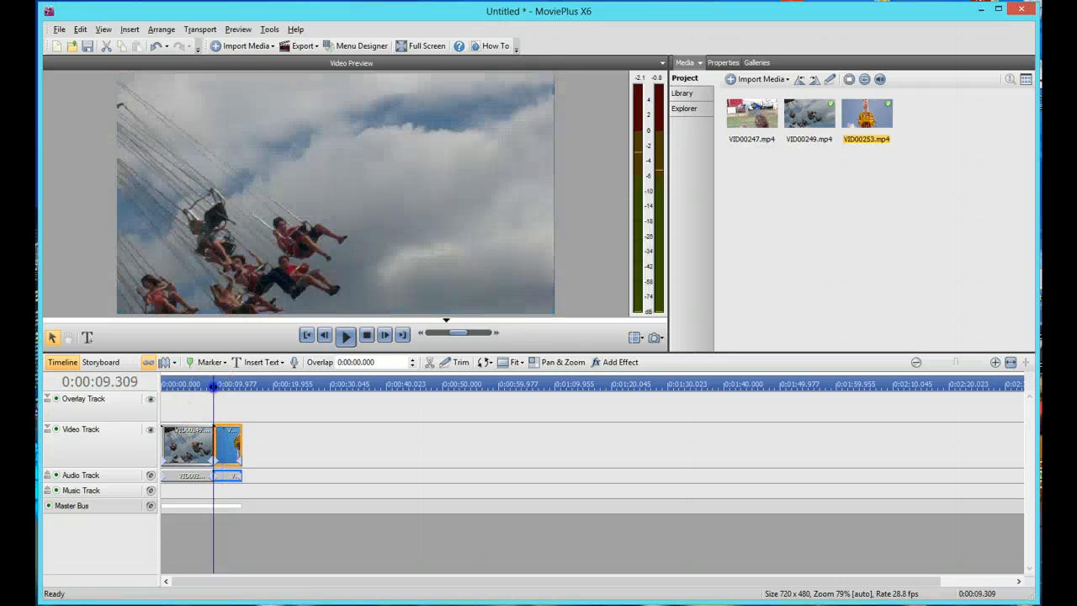
left_click(345, 336)
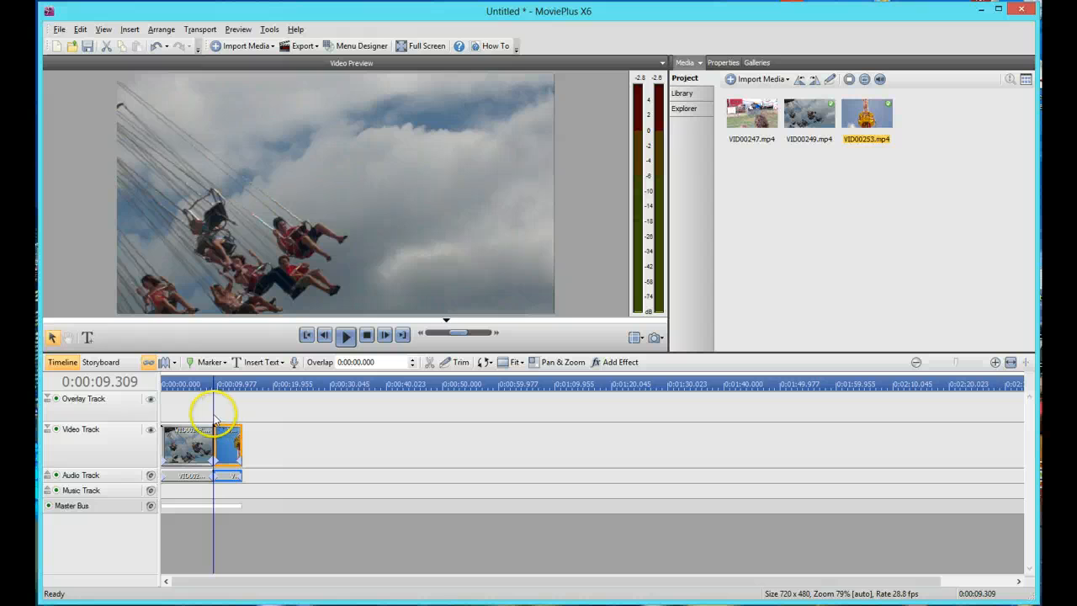
mouse_move(214, 464)
left_mouse_down()
mouse_move(228, 466)
mouse_move(222, 454)
left_mouse_up()
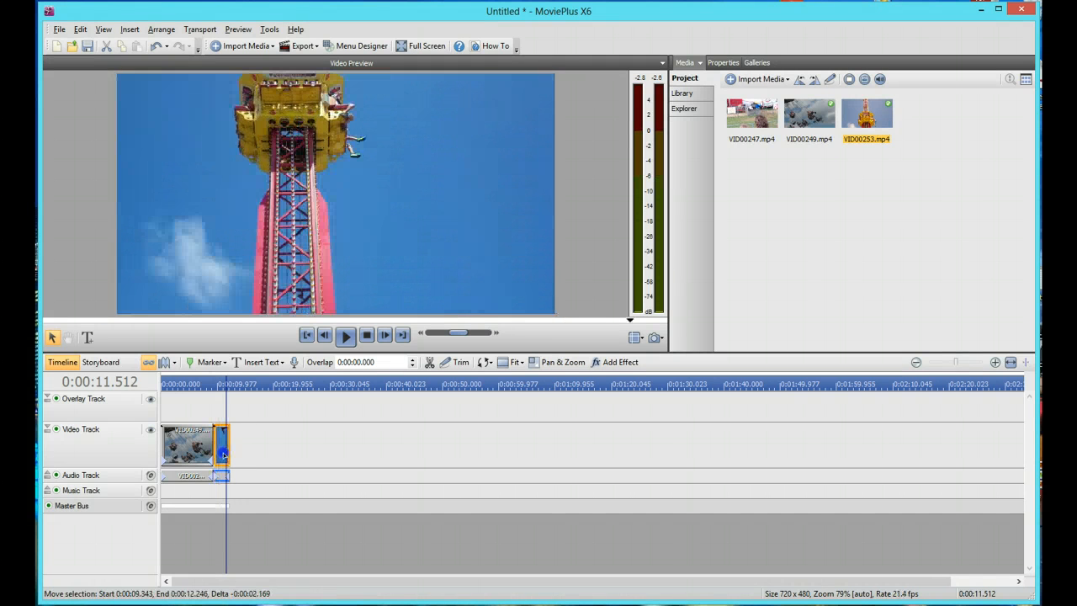
left_click_drag(767, 114, 233, 447)
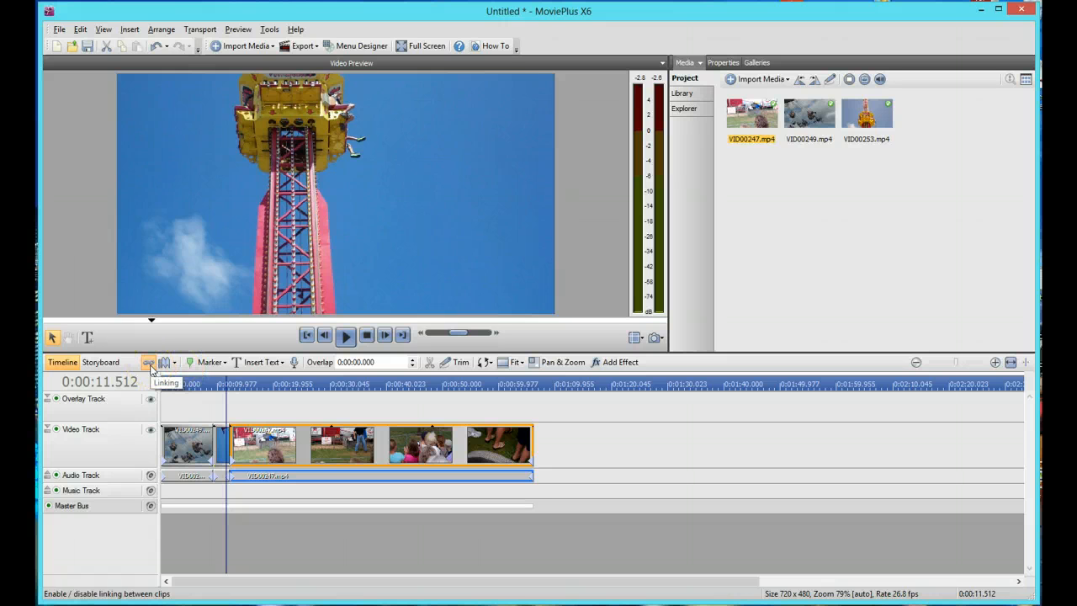
Delete only the audio of VID00249.mp4 with linking off, re-enable linking, and undo the audio deletion
left_click(189, 444)
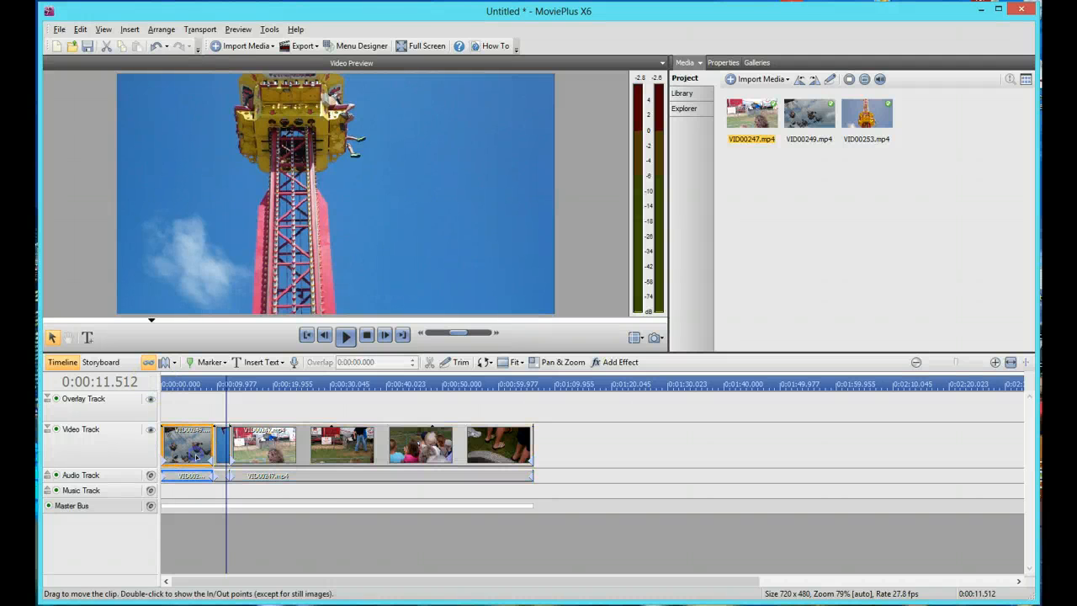
left_click(149, 365)
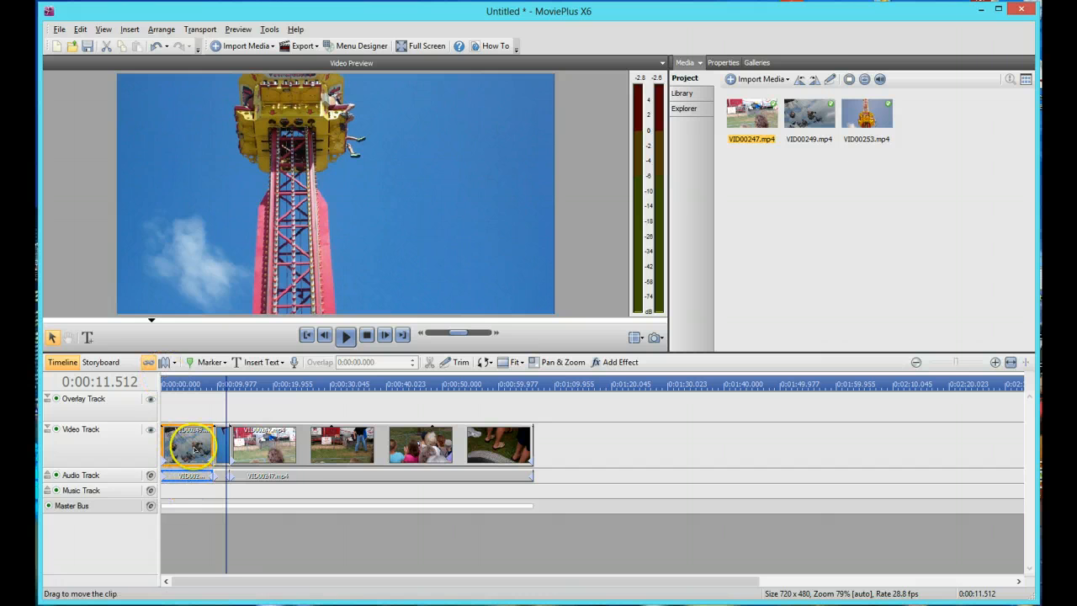
left_click(193, 387)
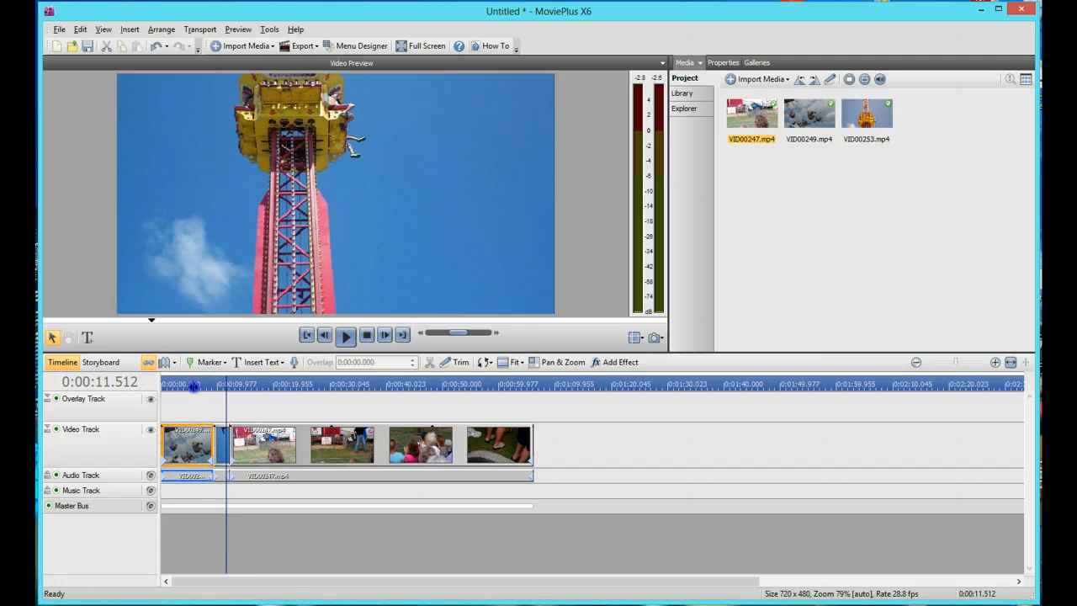
left_click(148, 363)
left_click(187, 476)
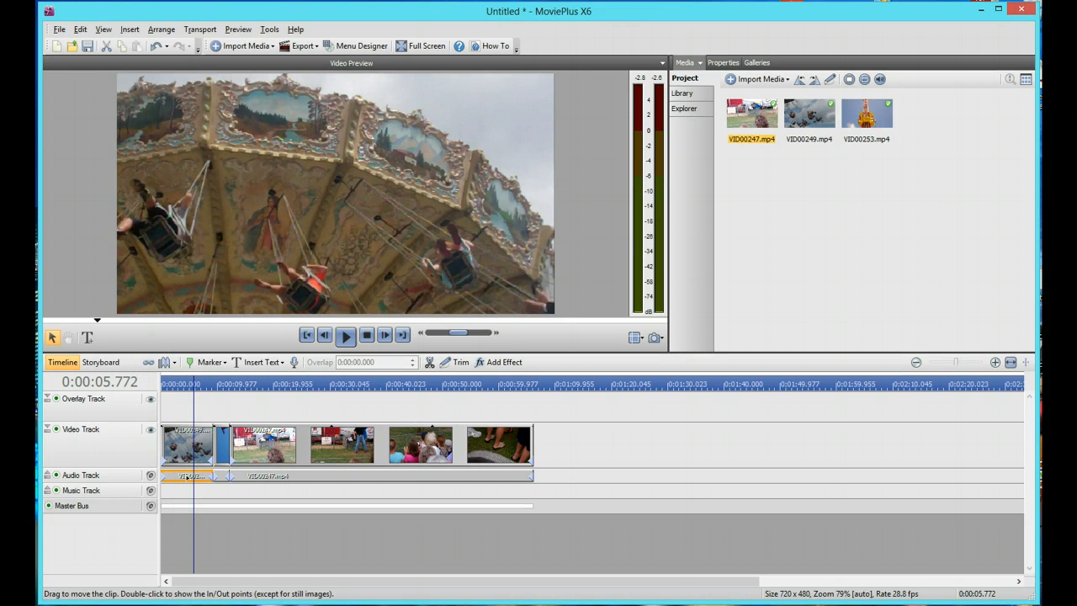
key("Delete")
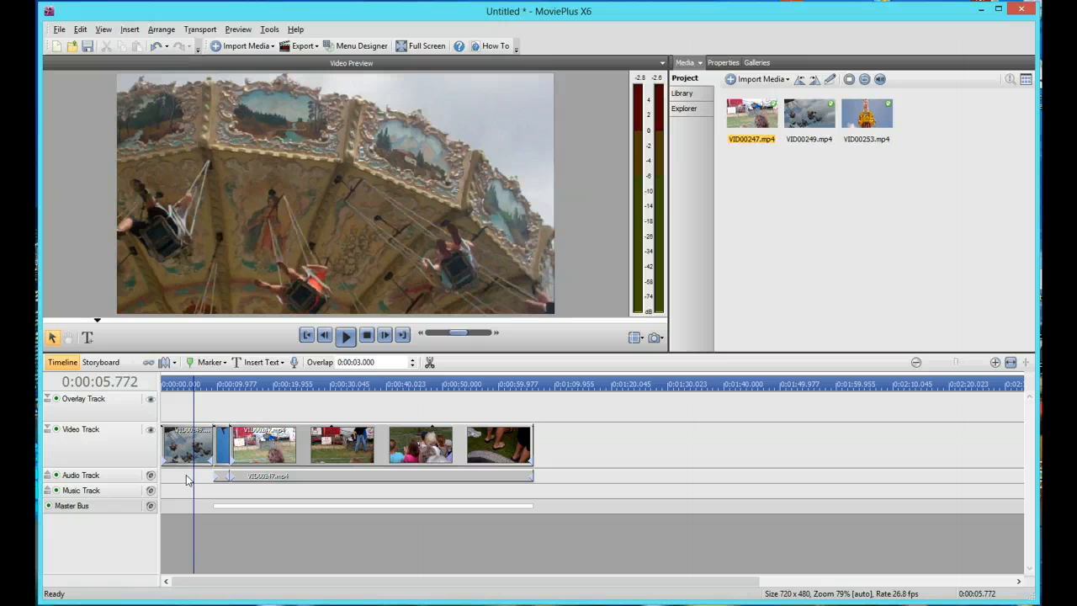
left_click(149, 364)
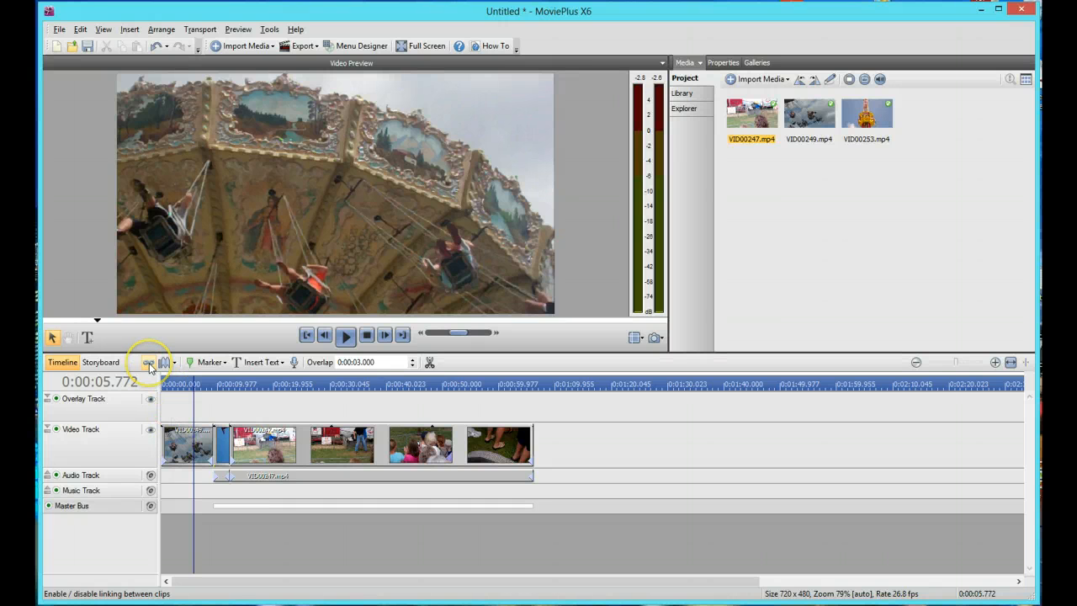
key("ctrl+z")
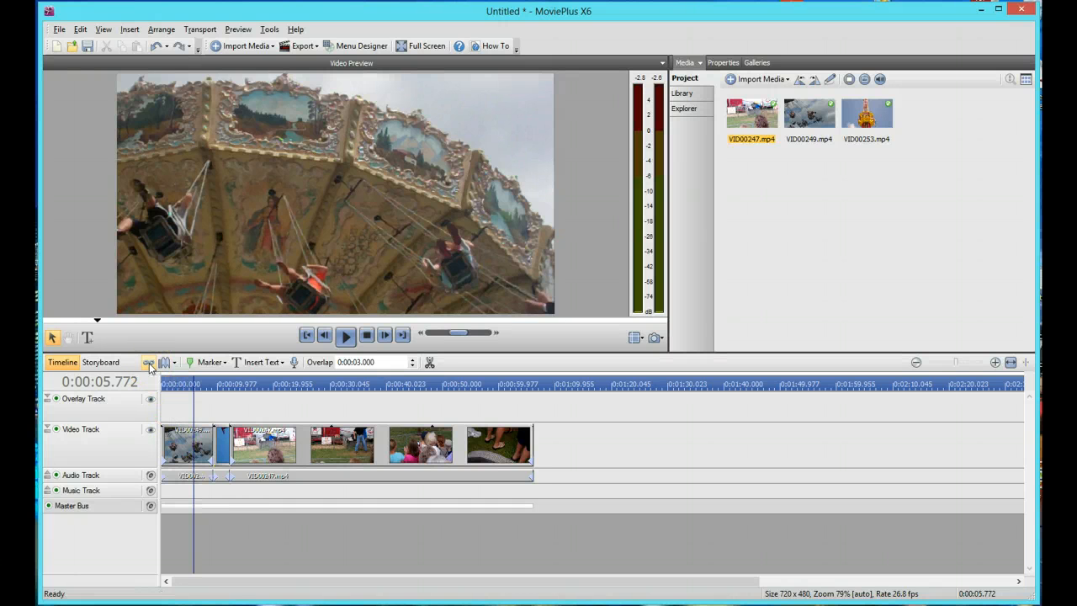
With linking on, delete VID00249.mp4 together with its linked audio and undo the deletion
left_click(185, 477)
key("Delete")
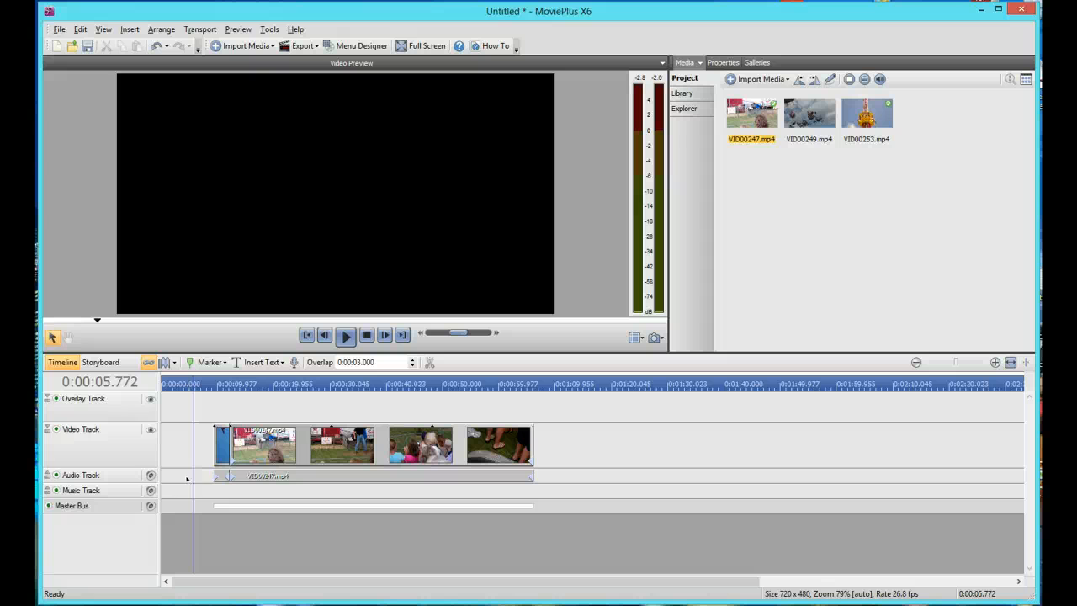
key("ctrl+z")
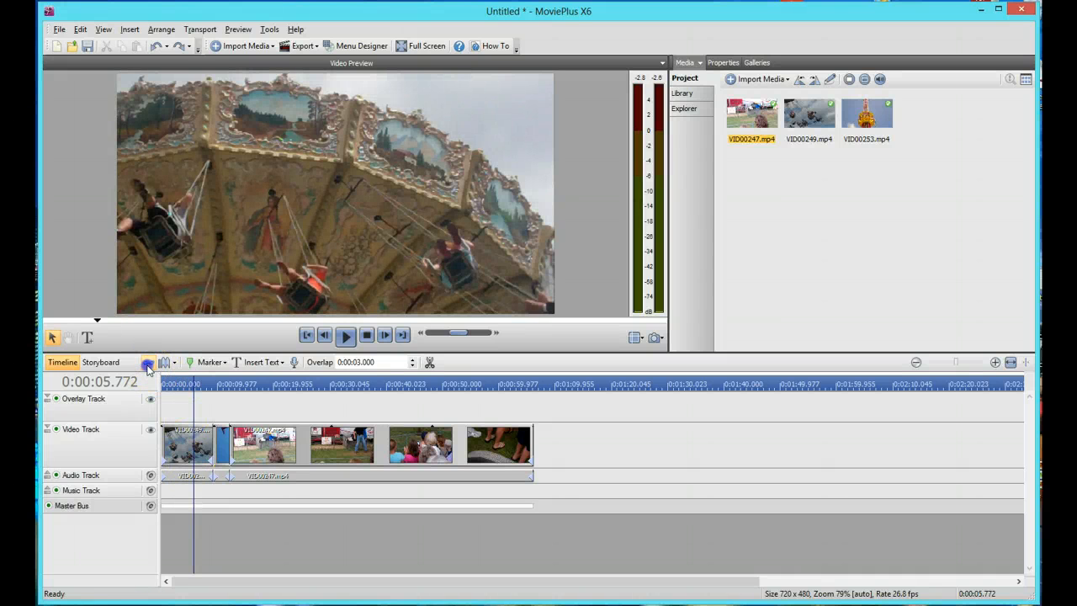
With linking off, move only the audio of VID00249.mp4 onto the music track, starting at 0:00:05.772, and preview the offset sound
left_click(183, 477)
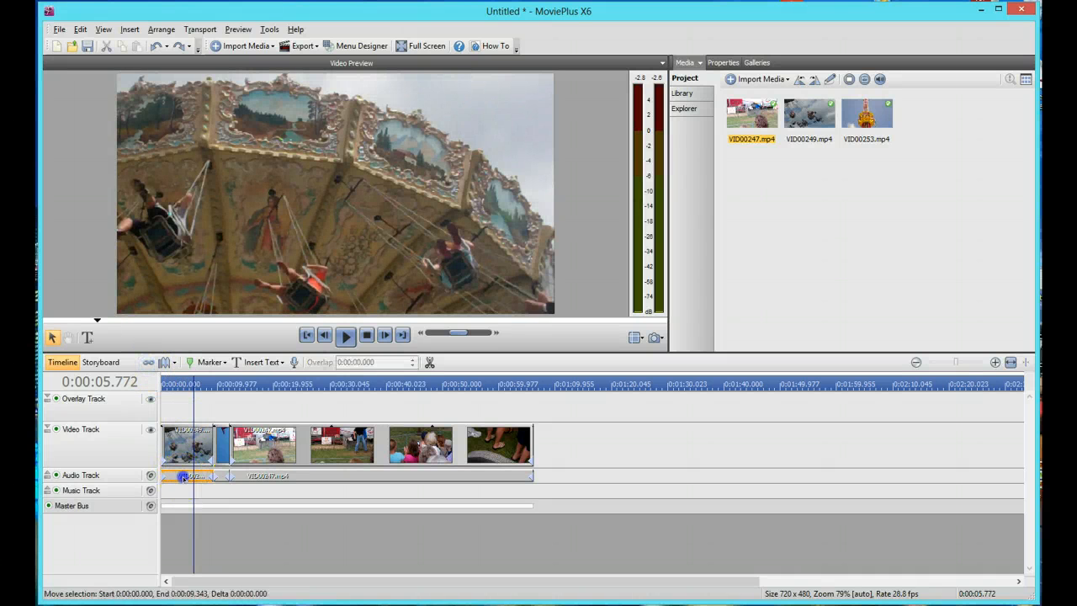
left_click_drag(183, 477, 217, 489)
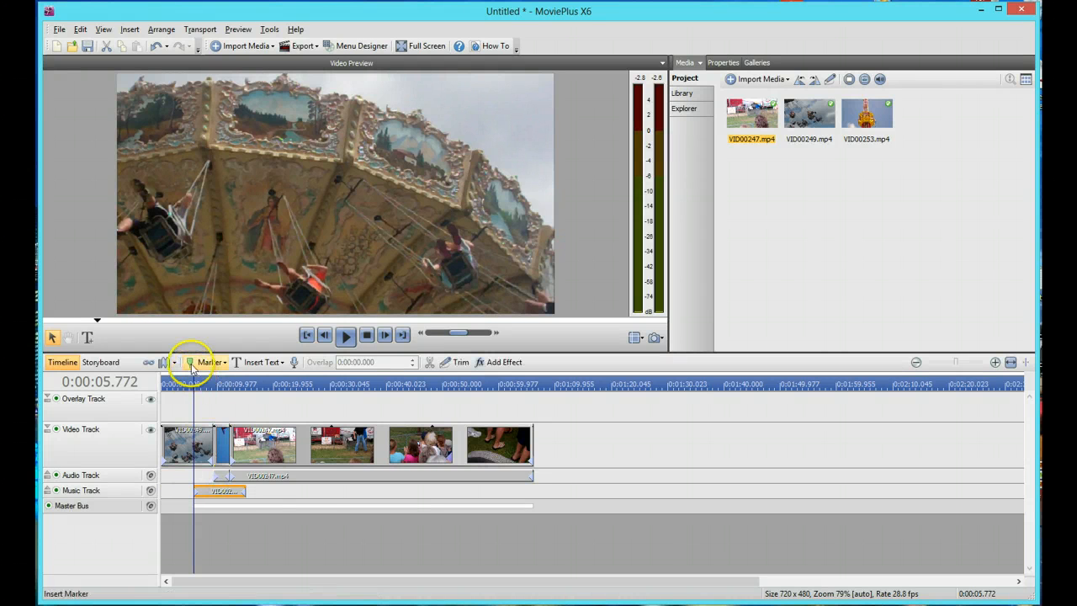
left_click(345, 337)
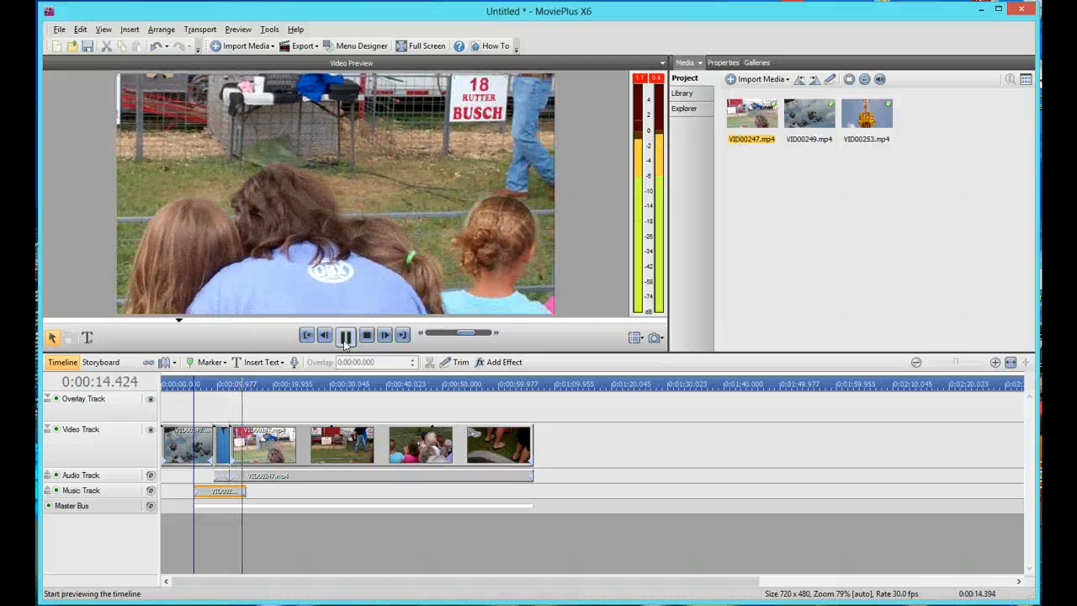
left_click(345, 336)
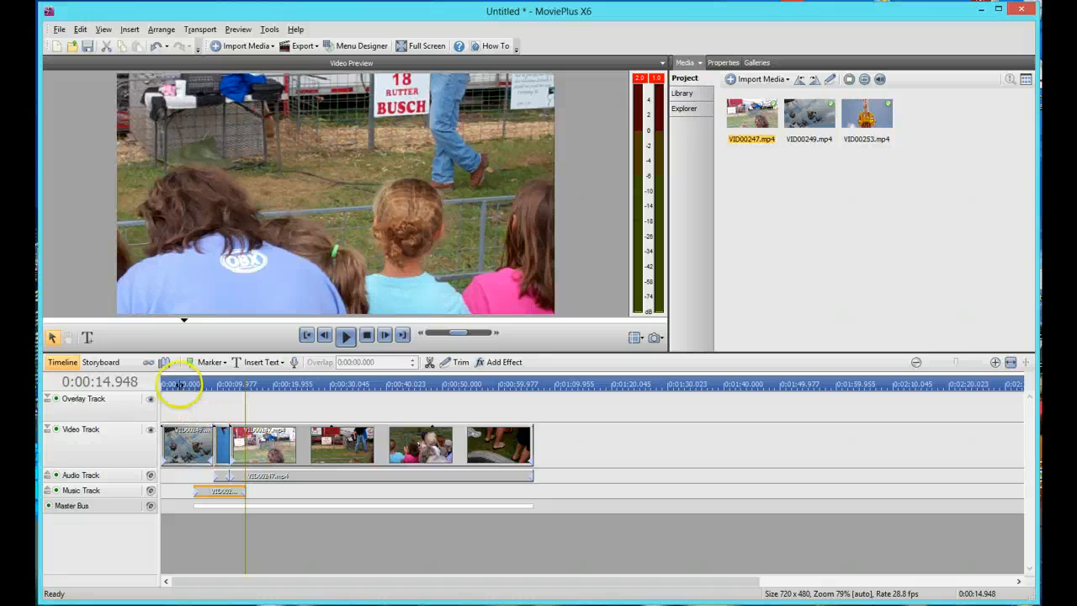
Return the audio of VID00249.mp4 from the music track to the start of the audio track, under its video
left_click(172, 384)
left_click(246, 474)
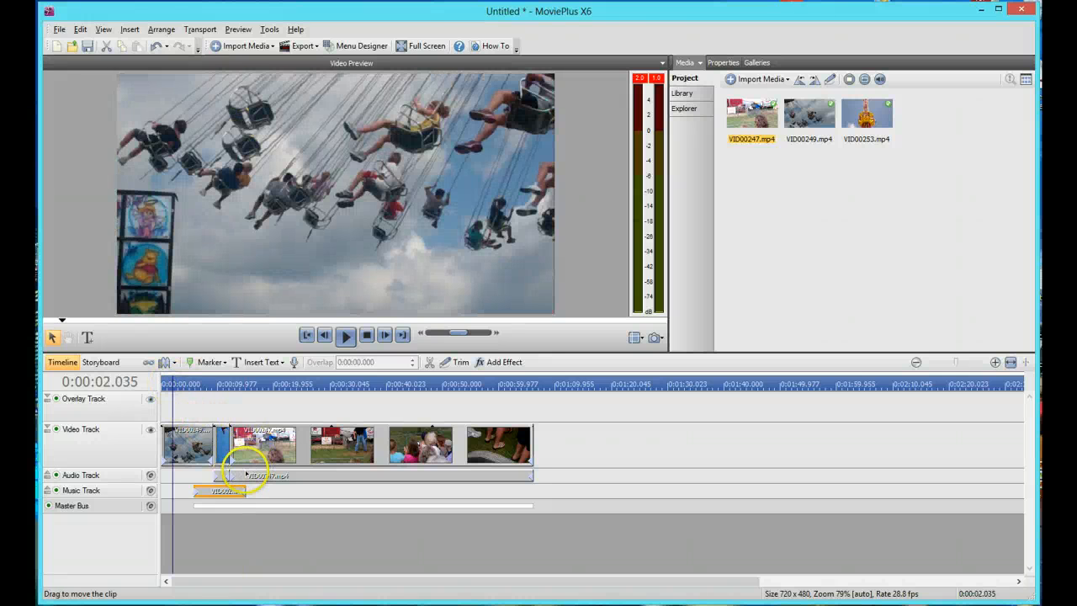
left_click_drag(225, 489, 187, 474)
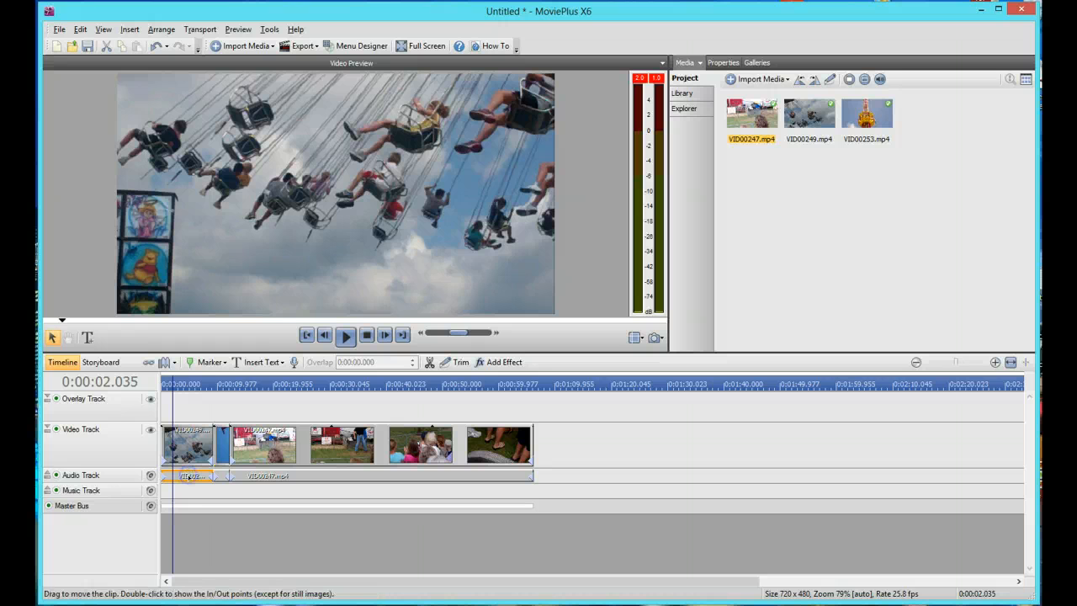
Try moving VID00253.mp4 with rippling on, and shift it slightly later with rippling off so that it overlaps VID00247.mp4
left_click(165, 364)
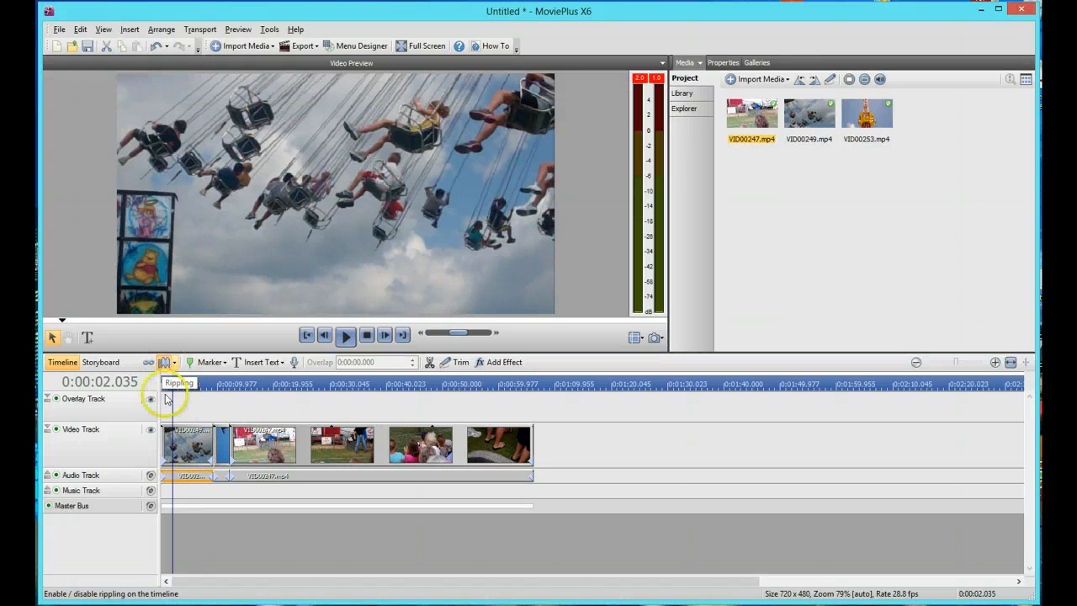
mouse_move(223, 455)
left_mouse_down()
mouse_move(435, 461)
mouse_move(223, 458)
left_mouse_up()
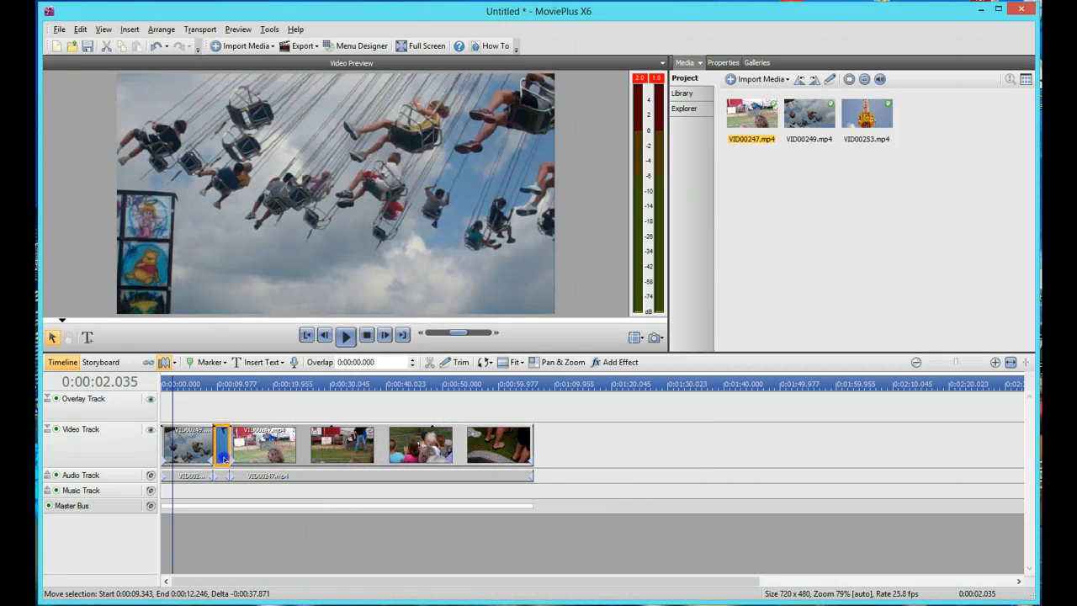
left_click(166, 363)
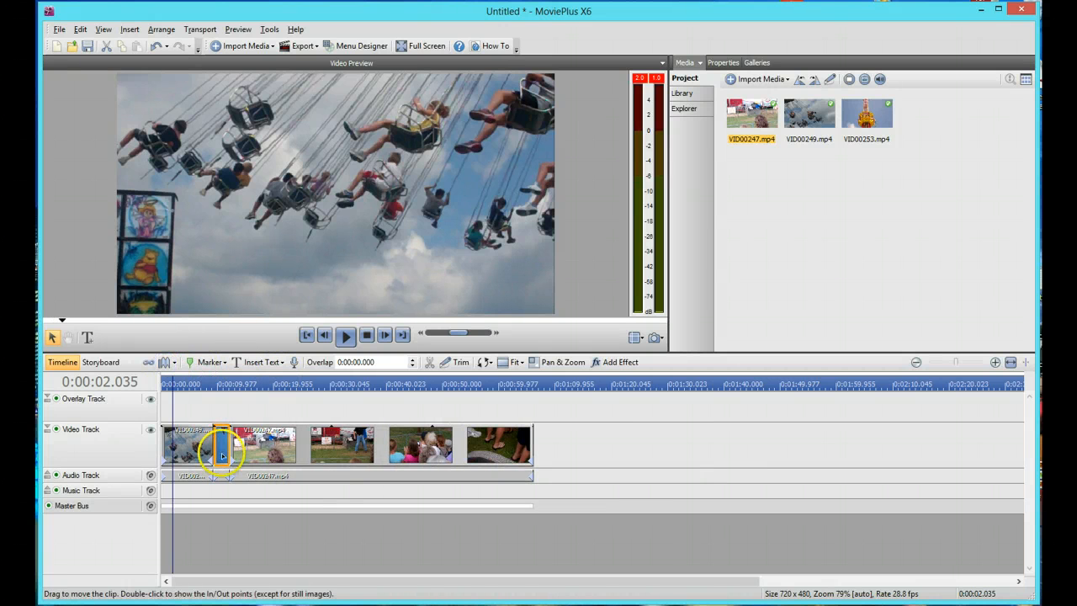
left_click_drag(224, 456, 231, 456)
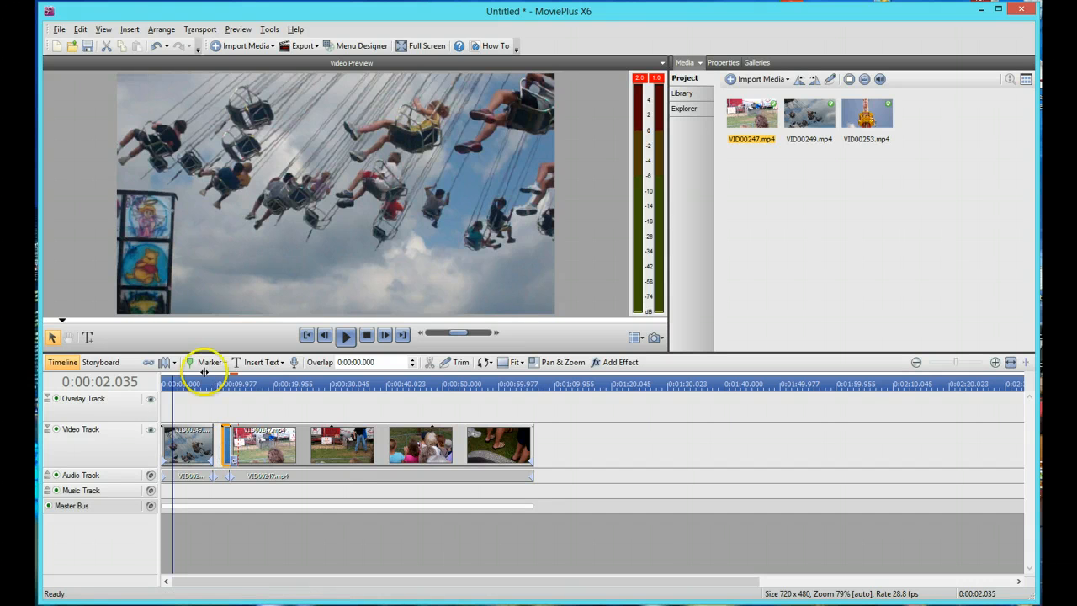
Turn on rippling, move VID00253.mp4 back against the end of VID00249.mp4, and preview the overlap from 0:00:07.941
left_click(165, 363)
left_click(243, 454)
left_click_drag(244, 454, 217, 444)
left_click(205, 381)
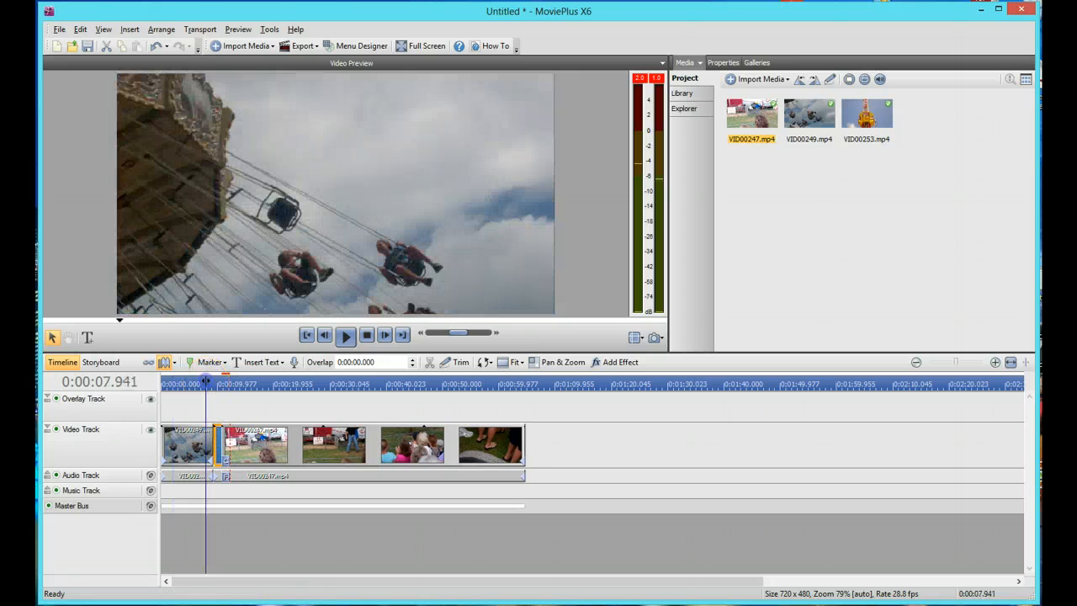
left_click(344, 336)
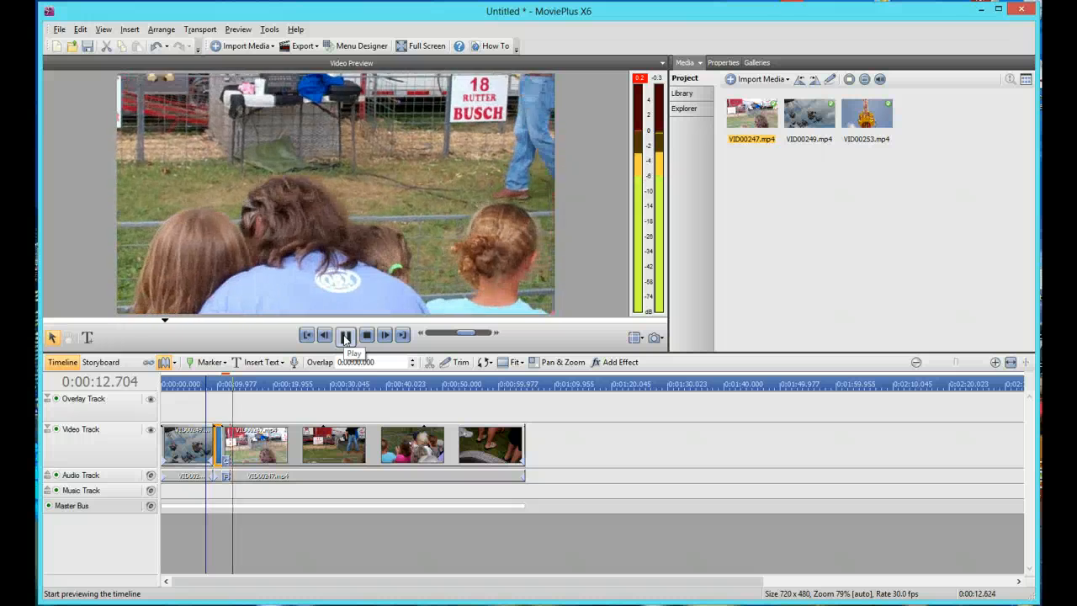
left_click(345, 336)
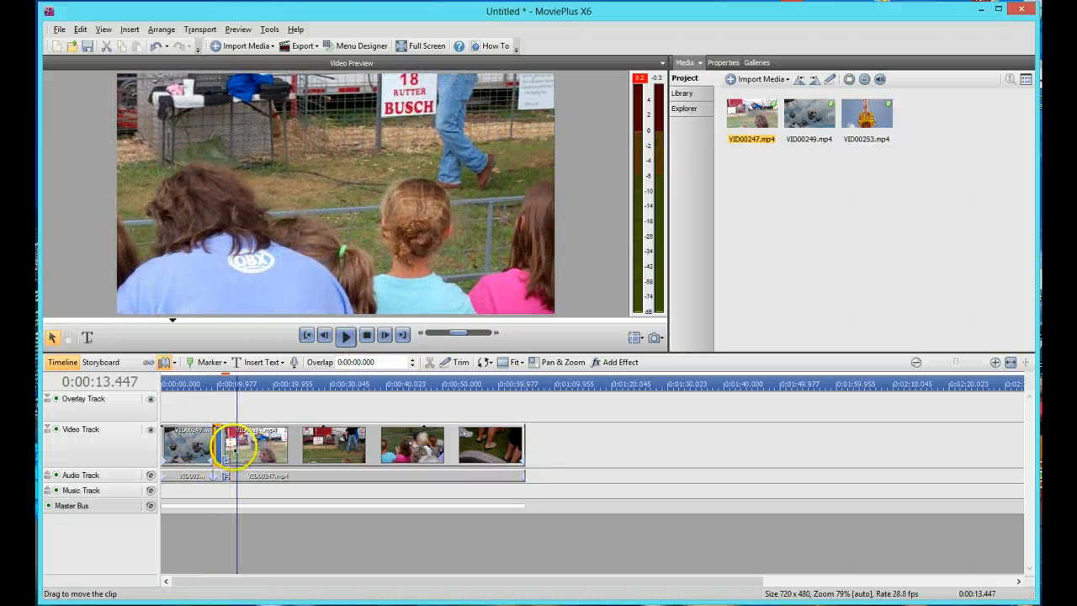
Move VID00247.mp4 later on the video track so that it starts directly behind VID00253.mp4 without the cross-fade overlap
left_click(997, 364)
left_click(997, 363)
left_click(997, 363)
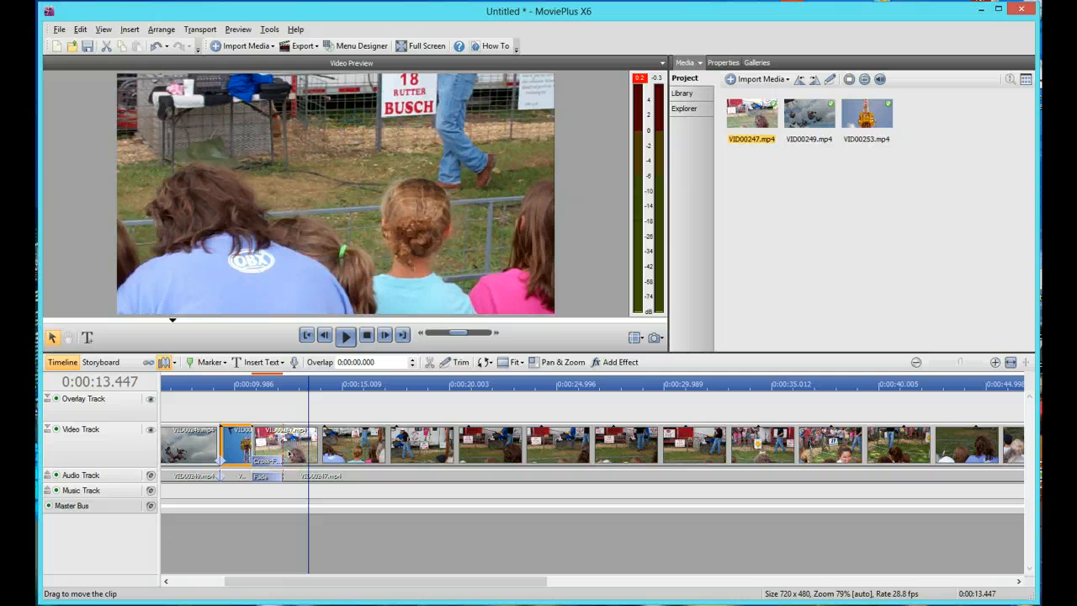
left_click(291, 446)
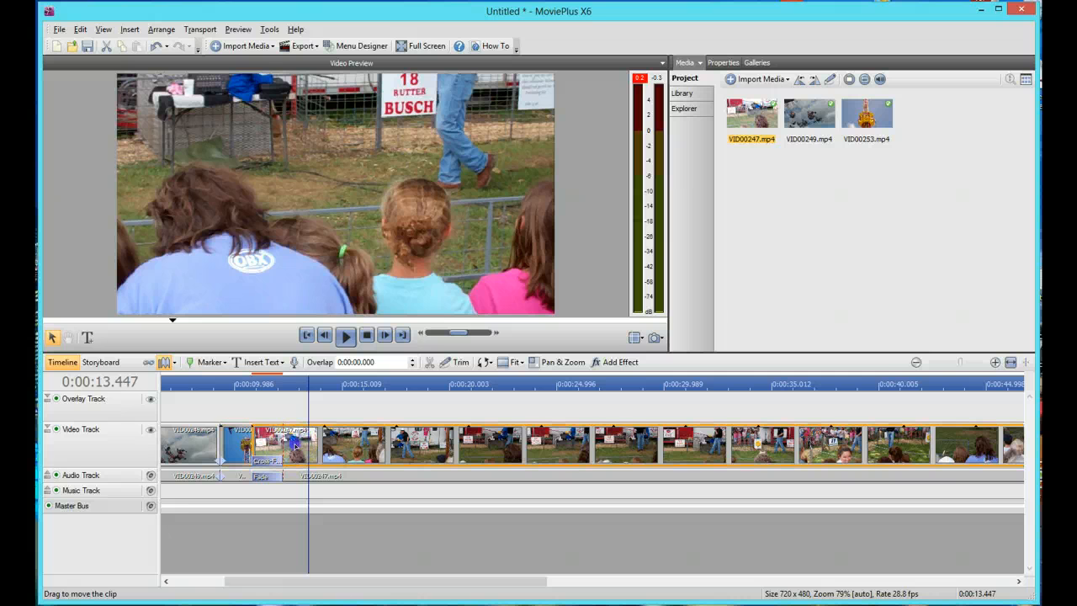
left_click_drag(381, 429, 409, 426)
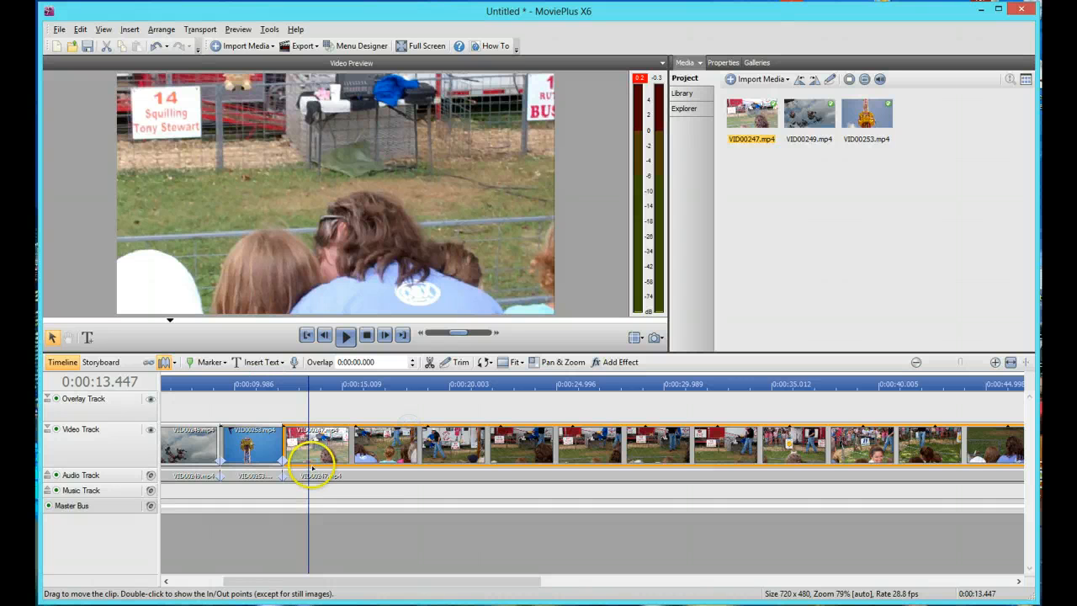